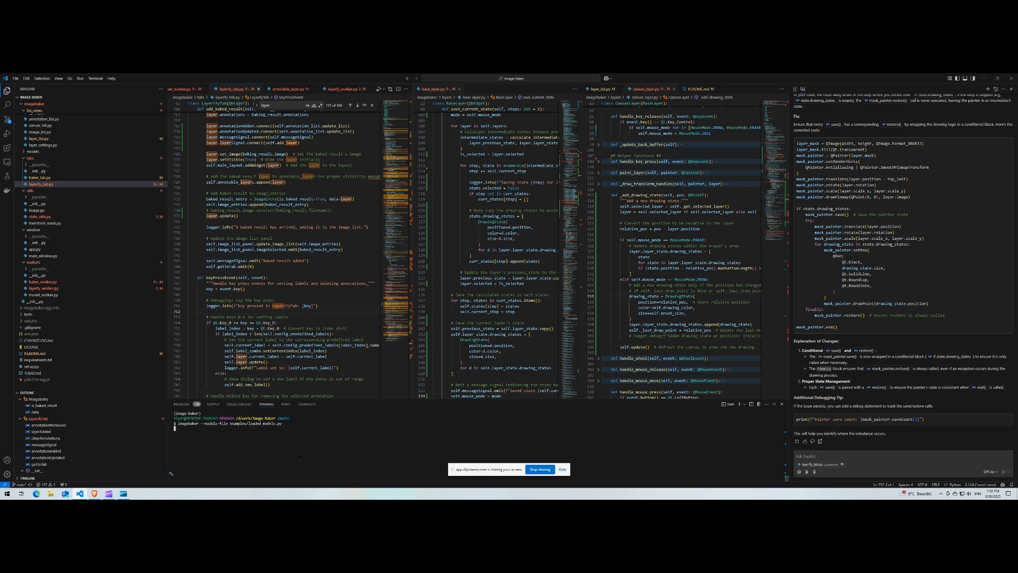
- Run imagebaker --models-file examples/loaded_models.py in the terminal, hide the screen-sharing notice and maximize the launched Image Baker window
key(Return)
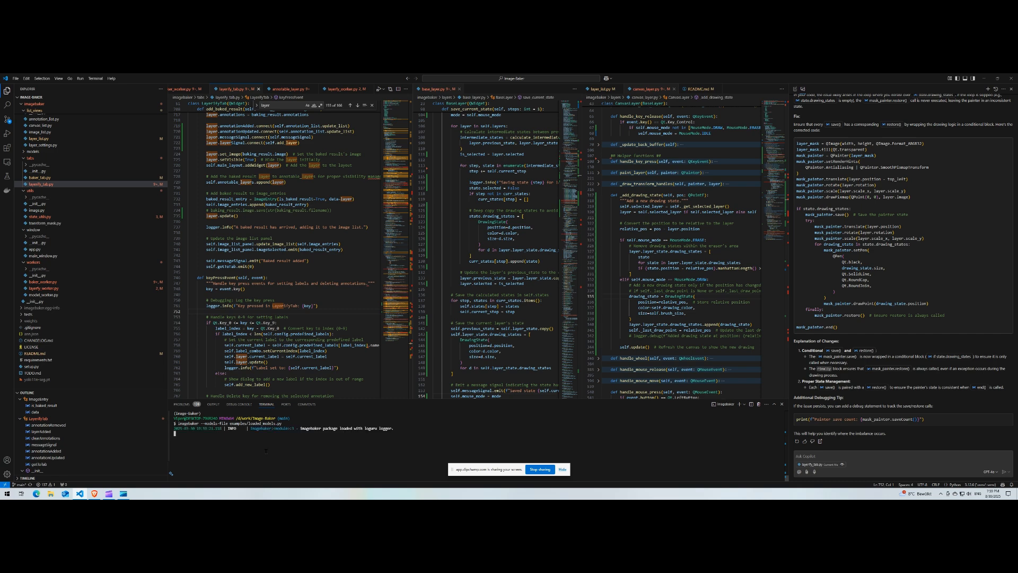
drag(177, 423, 300, 423)
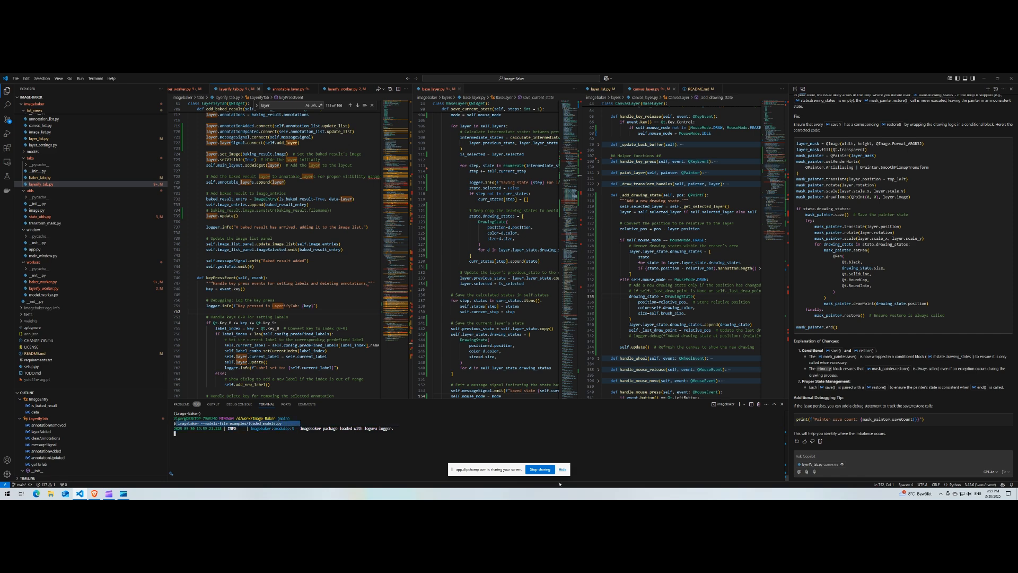
click(562, 470)
click(416, 441)
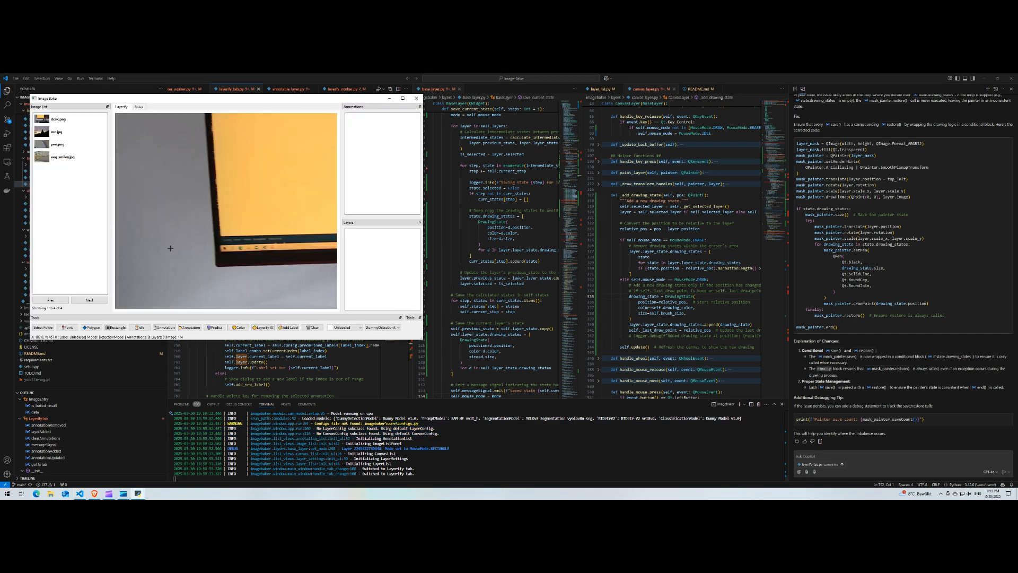
click(403, 98)
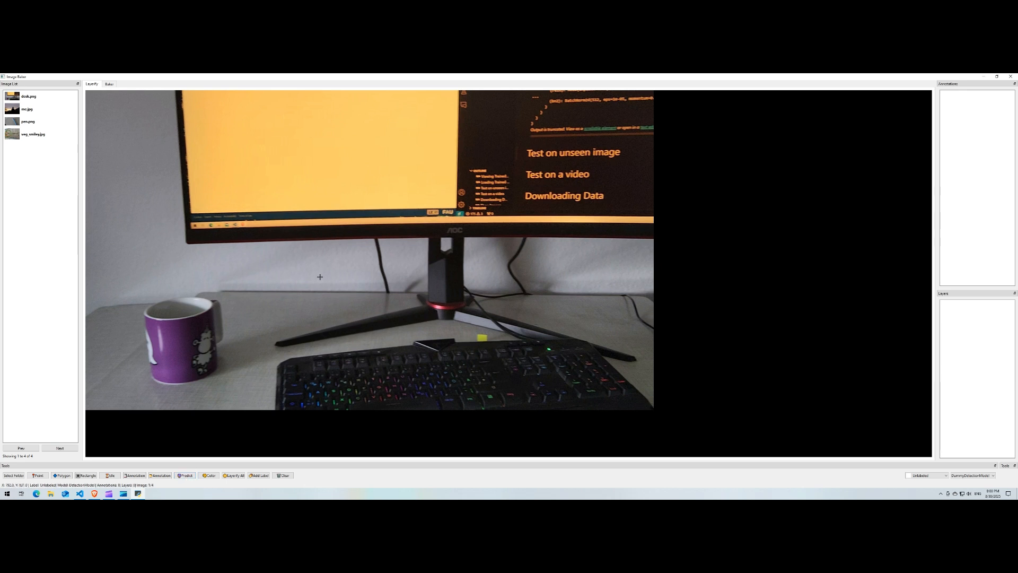
- Look through the available prediction models without changing the selection
click(977, 475)
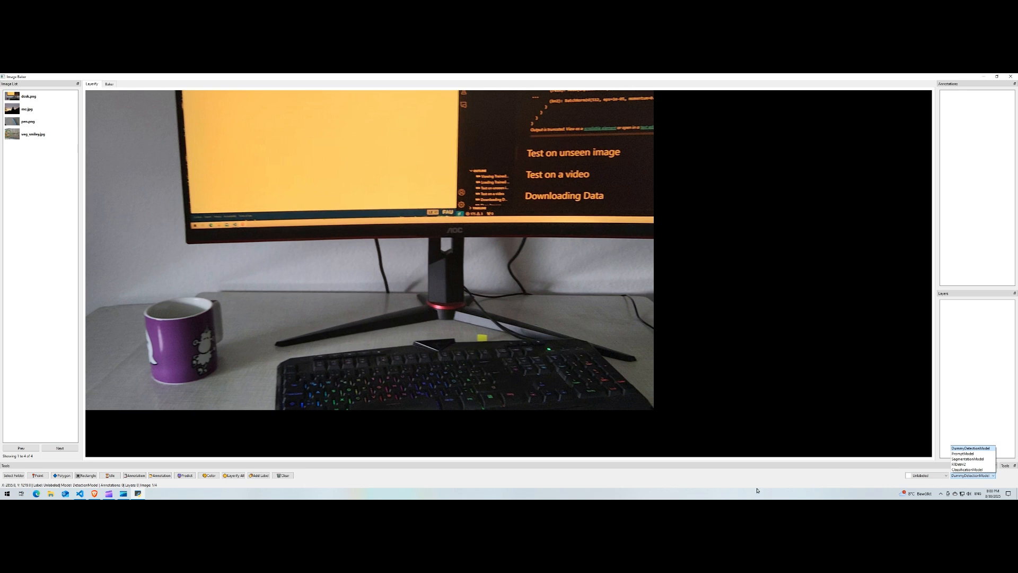
key(Down)
key(Down)
key(Down)
key(Down)
click(917, 478)
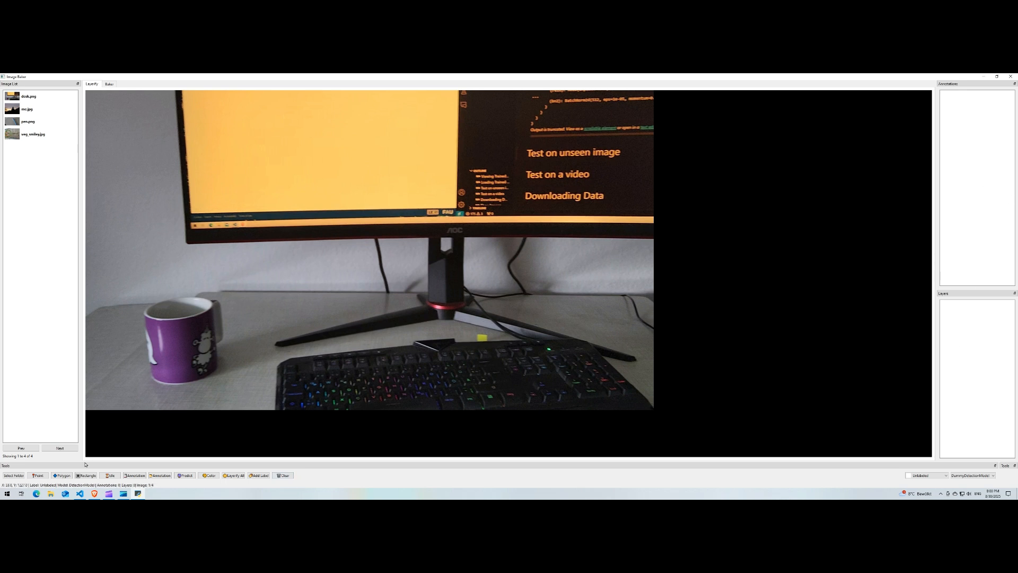
- Place a point annotation on the wall below the monitor and delete it
click(43, 476)
click(238, 254)
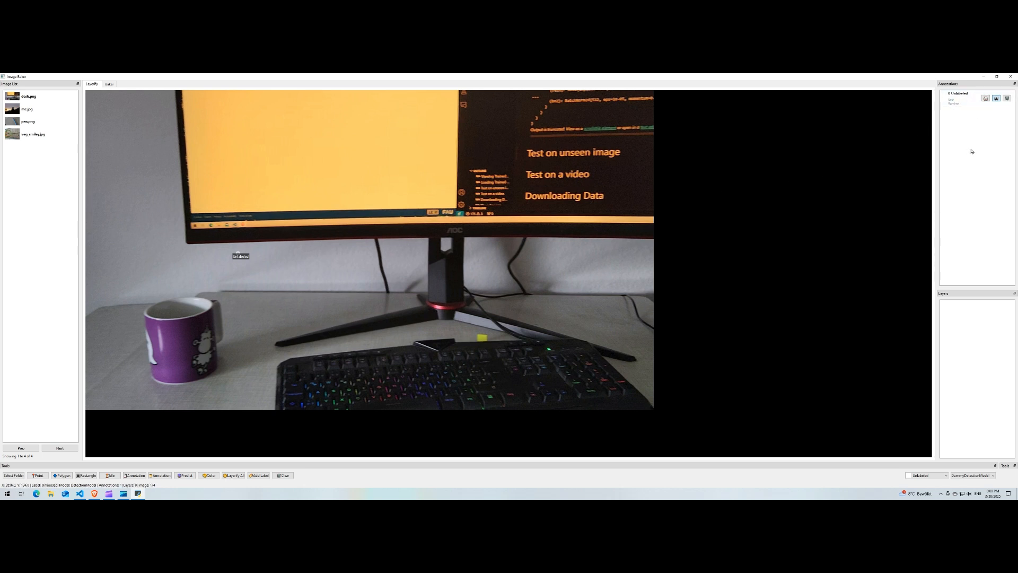
mouse_move(957, 84)
mouse_down()
mouse_move(488, 130)
mouse_move(800, 146)
mouse_move(464, 132)
mouse_move(848, 130)
mouse_move(962, 101)
mouse_up()
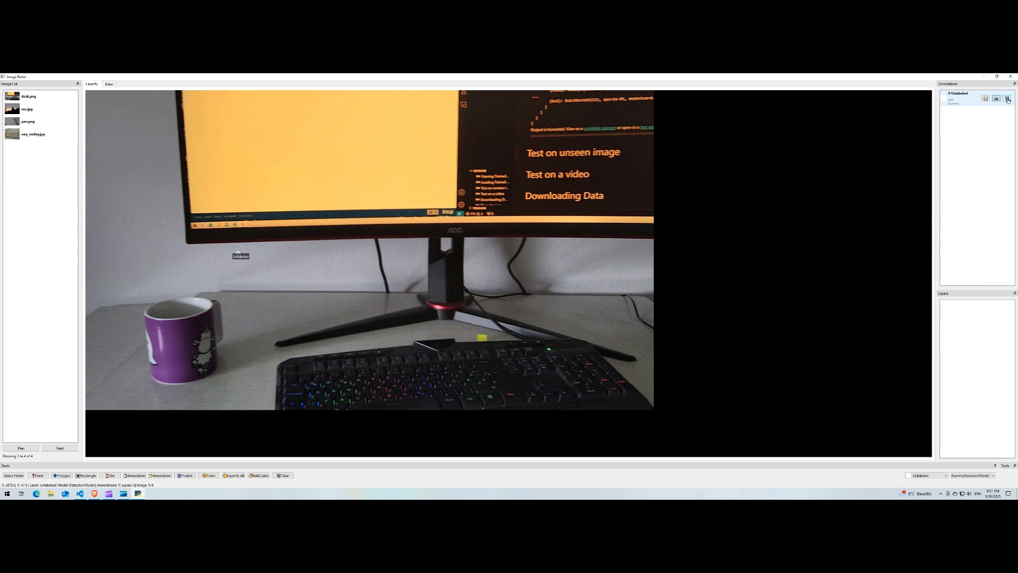
click(950, 101)
key(Delete)
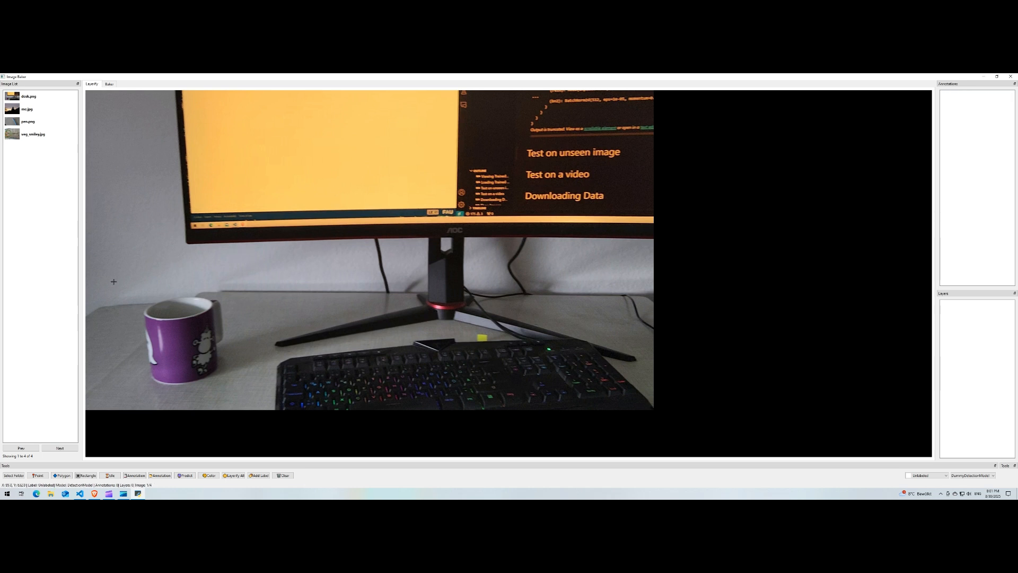
- Start a polygon annotation and outline the cup from its upper rim around the base to the handle side
click(61, 476)
click(183, 292)
click(174, 292)
click(153, 297)
click(131, 315)
click(143, 346)
click(145, 371)
click(174, 384)
click(208, 383)
click(231, 361)
click(237, 342)
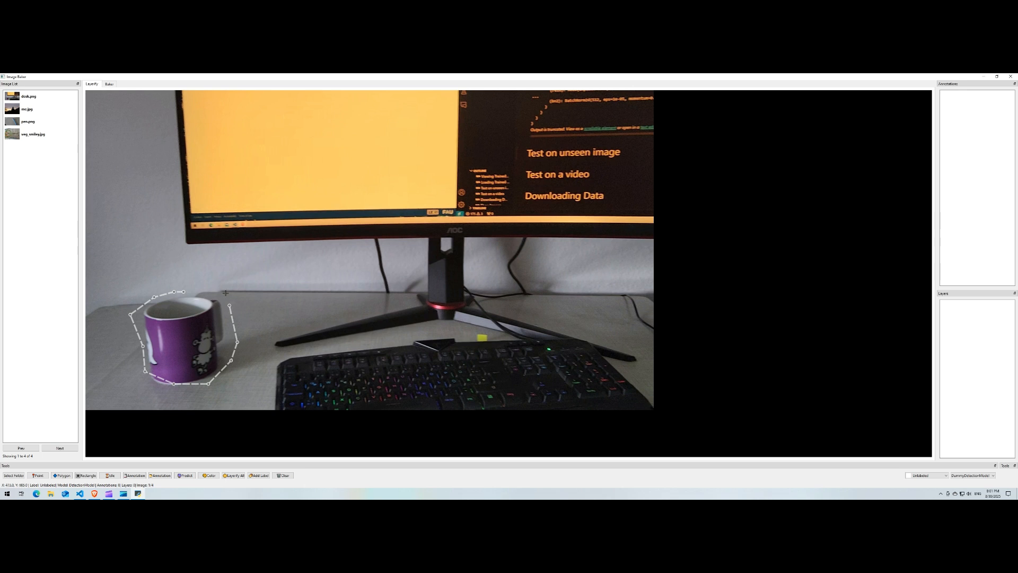
- Remove the latest polygon points along the handle side, back to the cup's base
right_click(225, 292)
right_click(226, 293)
right_click(231, 325)
right_click(230, 326)
click(230, 325)
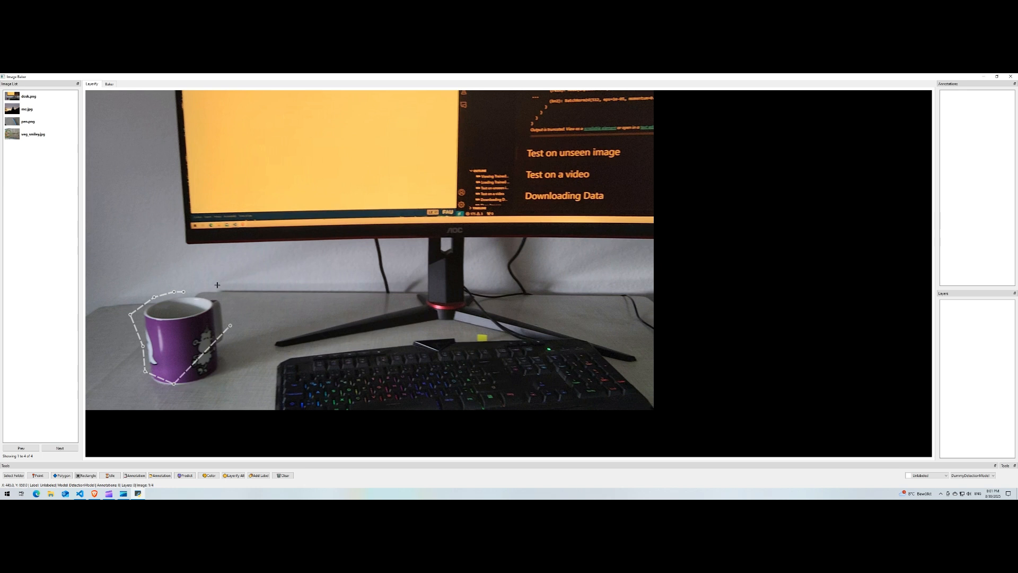
right_click(217, 285)
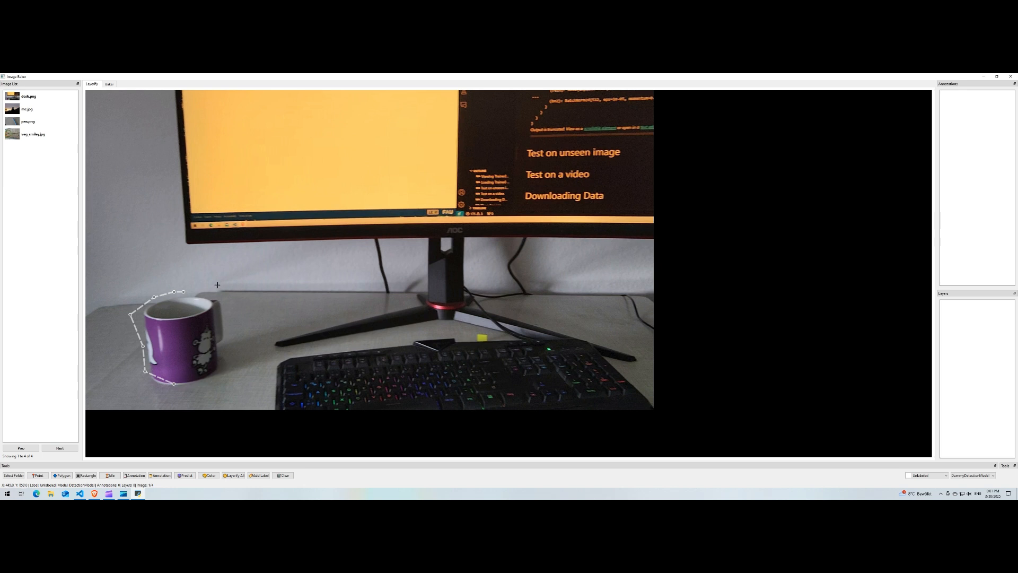
- Continue the polygon in a wider curve around the cup's handle, close it above the rim and deselect it
click(225, 380)
click(254, 339)
click(247, 299)
click(225, 281)
double_click(202, 281)
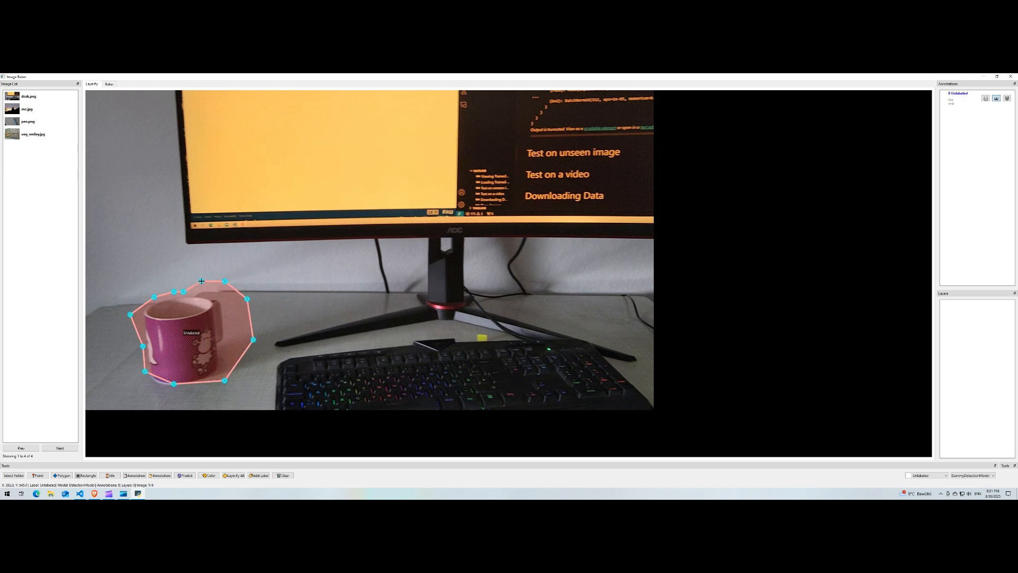
right_click(269, 249)
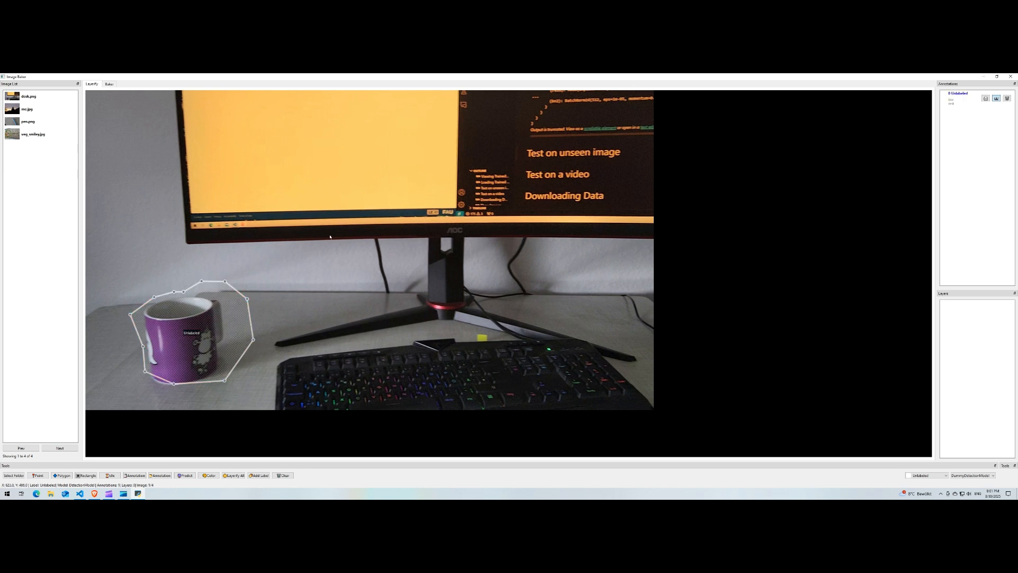
- Switch the model to SegmentationModel and delete the hand-drawn polygon around the cup
scroll(329, 234, down, 4)
scroll(330, 234, up, 4)
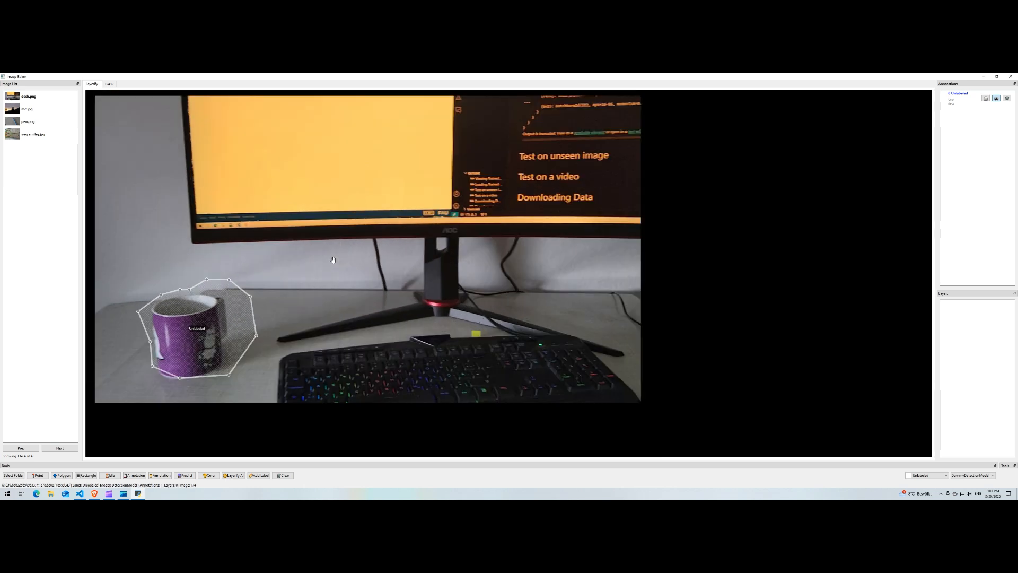
mouse_move(346, 269)
mouse_down()
mouse_move(388, 306)
mouse_move(480, 297)
mouse_move(337, 283)
mouse_up()
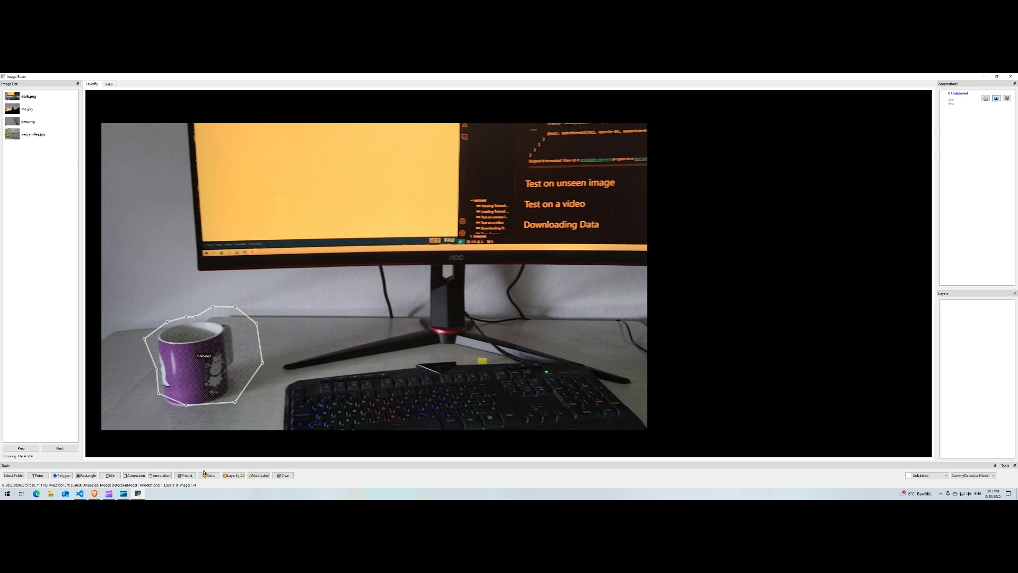
click(974, 475)
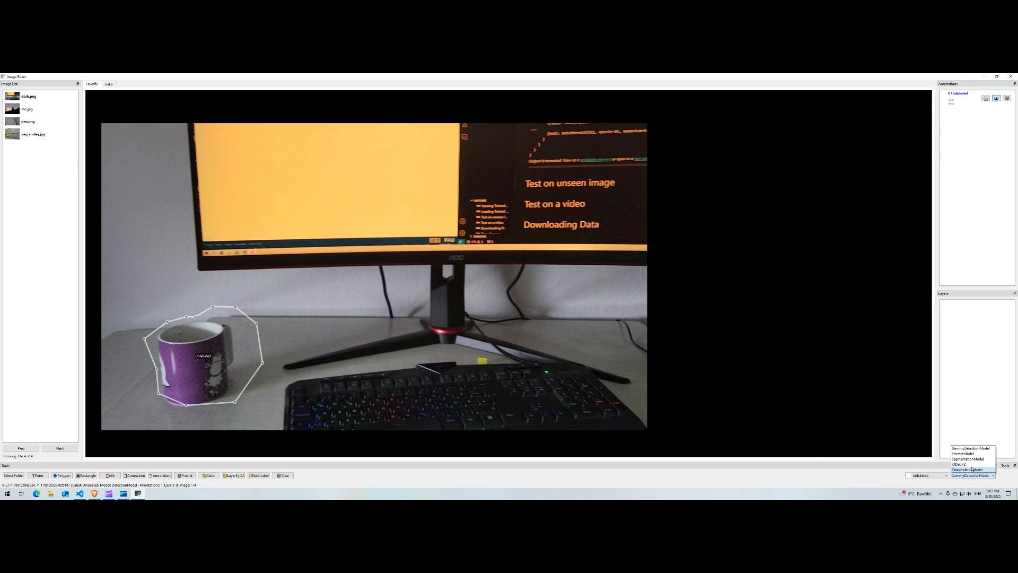
click(971, 459)
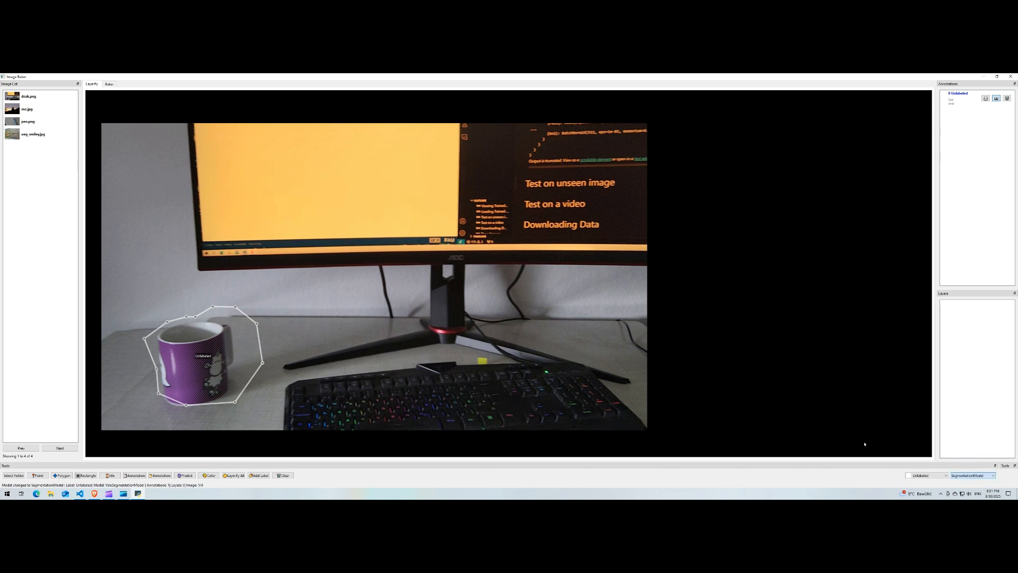
click(238, 357)
key(Delete)
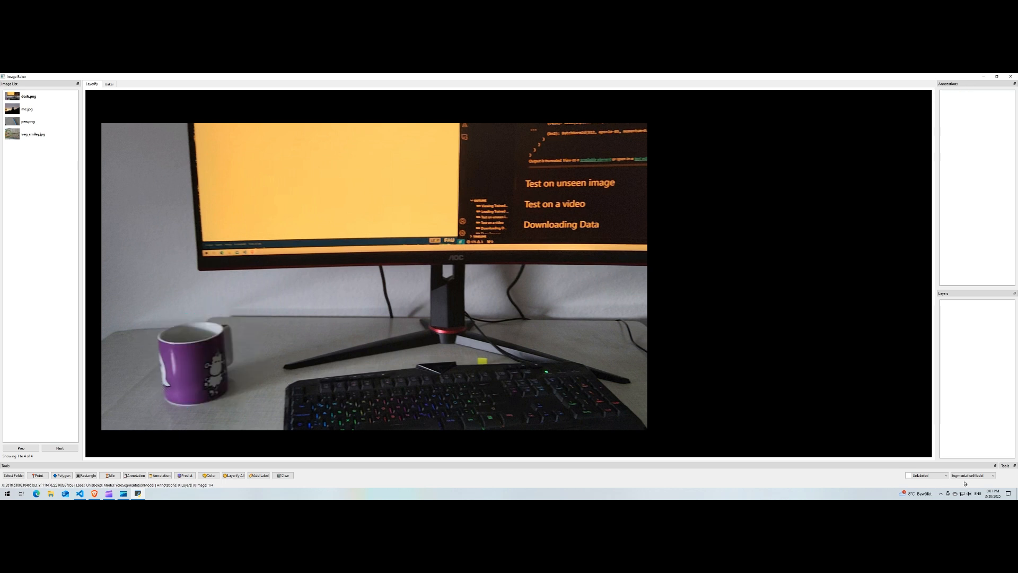
- Run prediction on the desk image with SegmentationModel
click(961, 477)
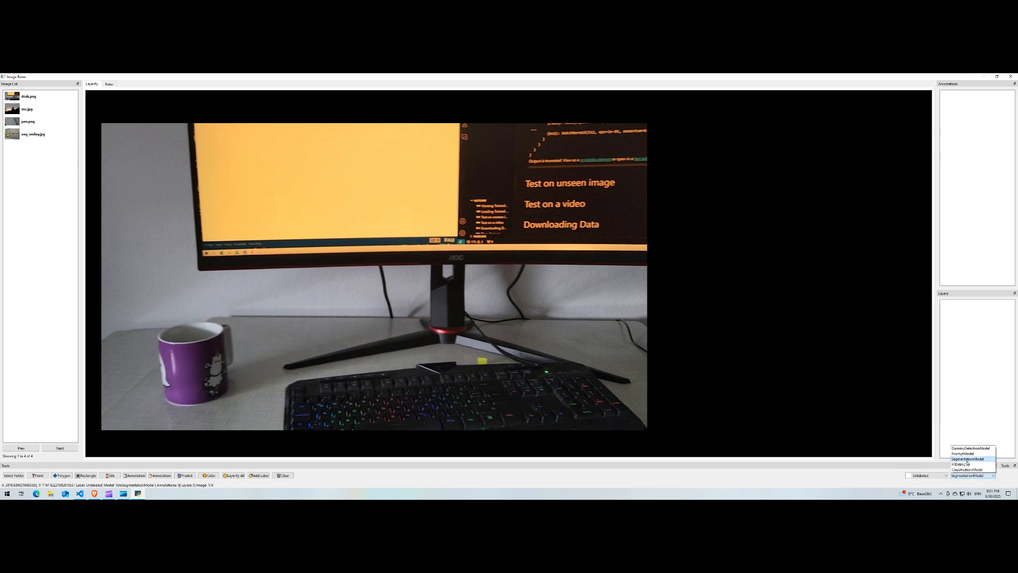
click(967, 460)
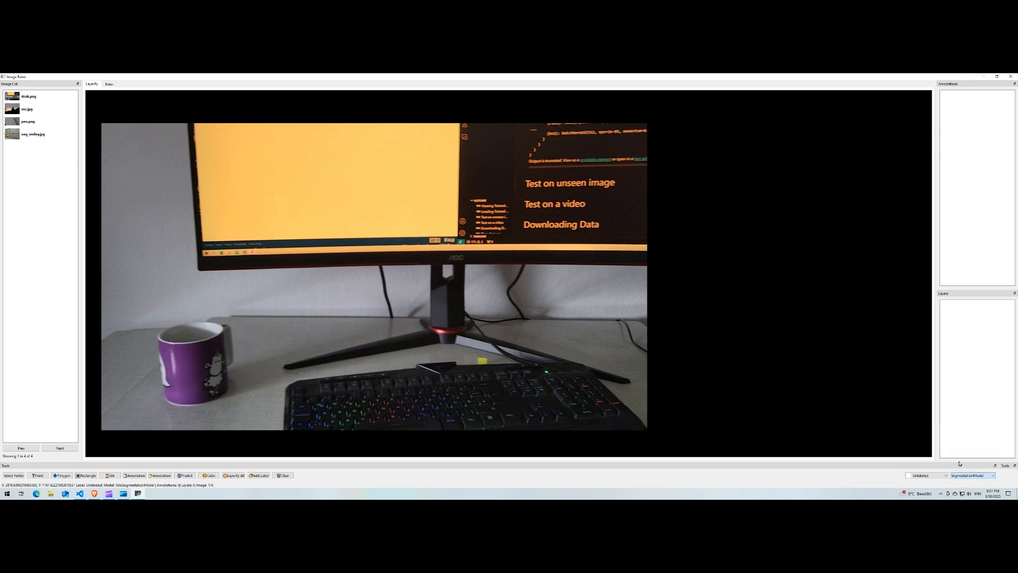
click(188, 475)
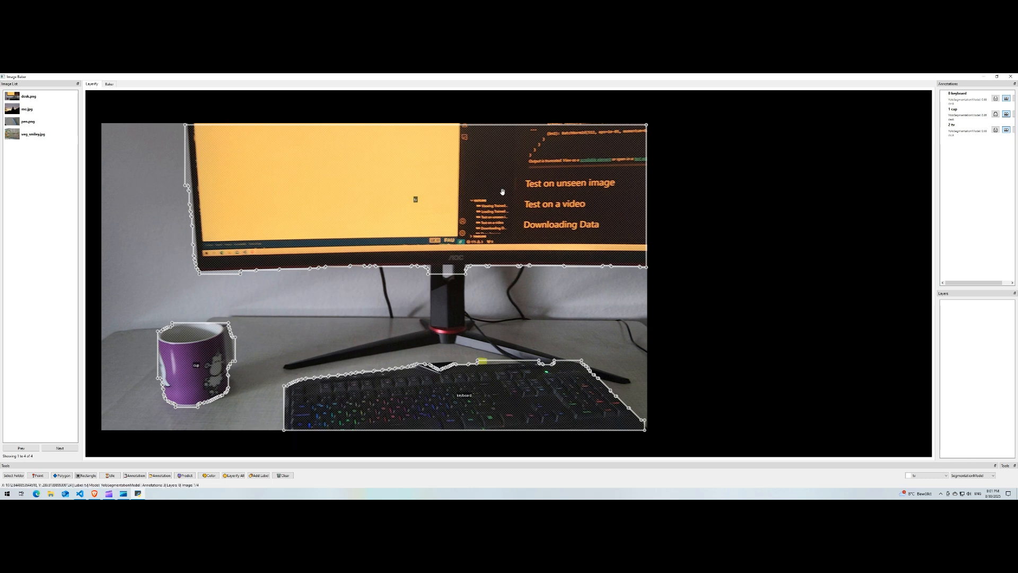
- Highlight the tv, cup and keyboard annotations in turn, and layerify all annotations
click(957, 129)
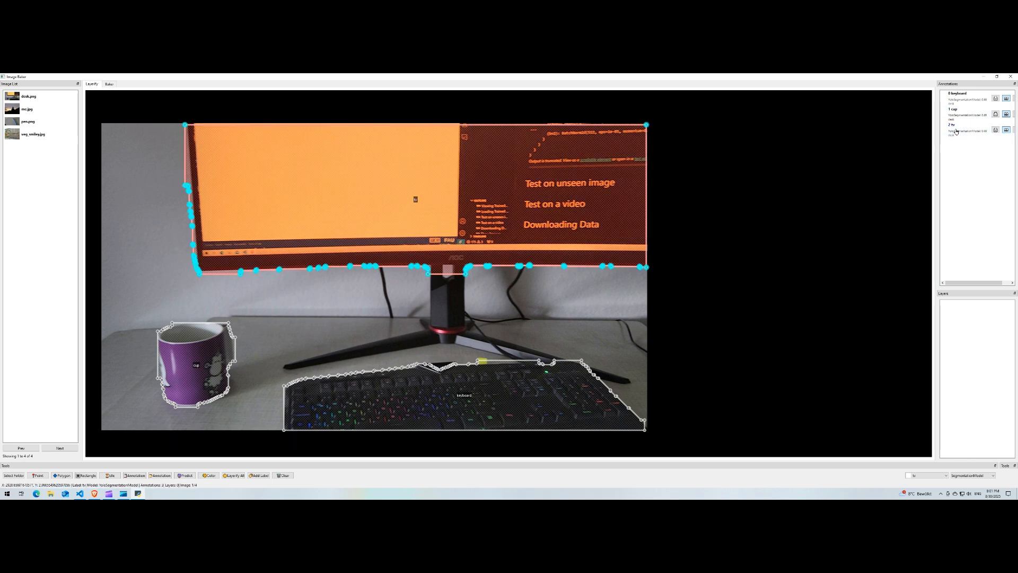
click(958, 115)
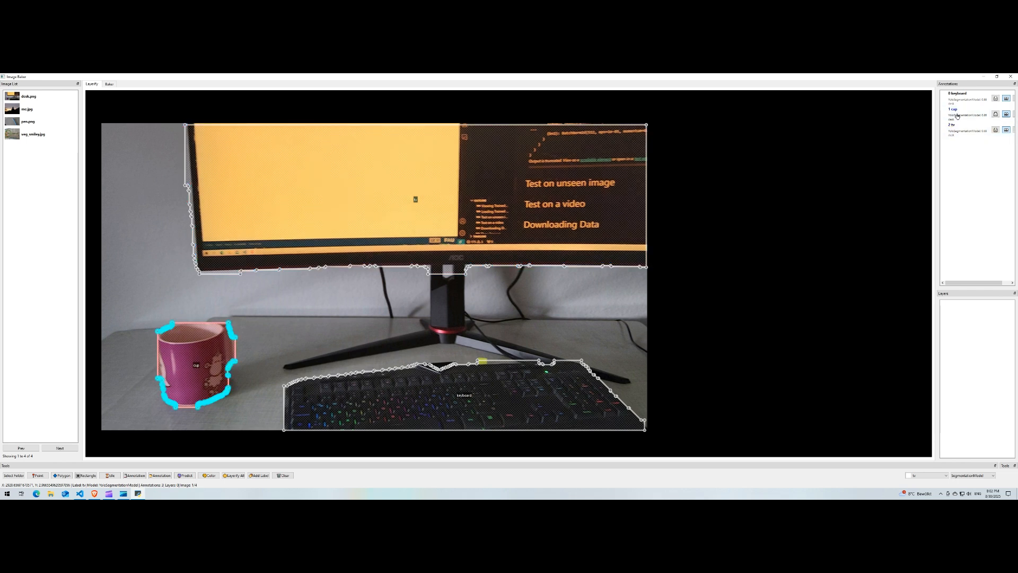
click(965, 105)
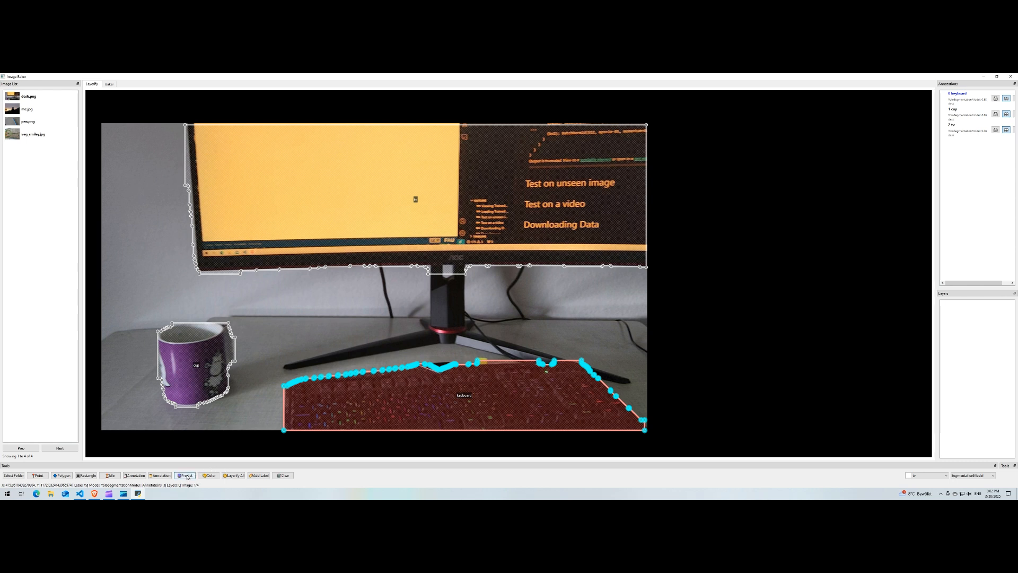
click(233, 475)
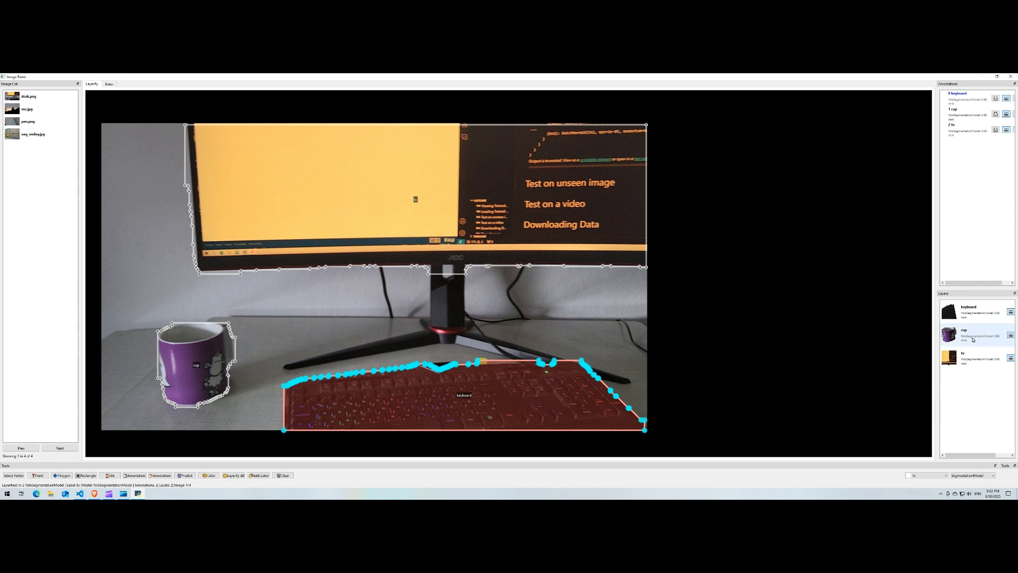
- Switch to the Baker canvas and move the tv layer down, clear of the cup and keyboard
click(109, 85)
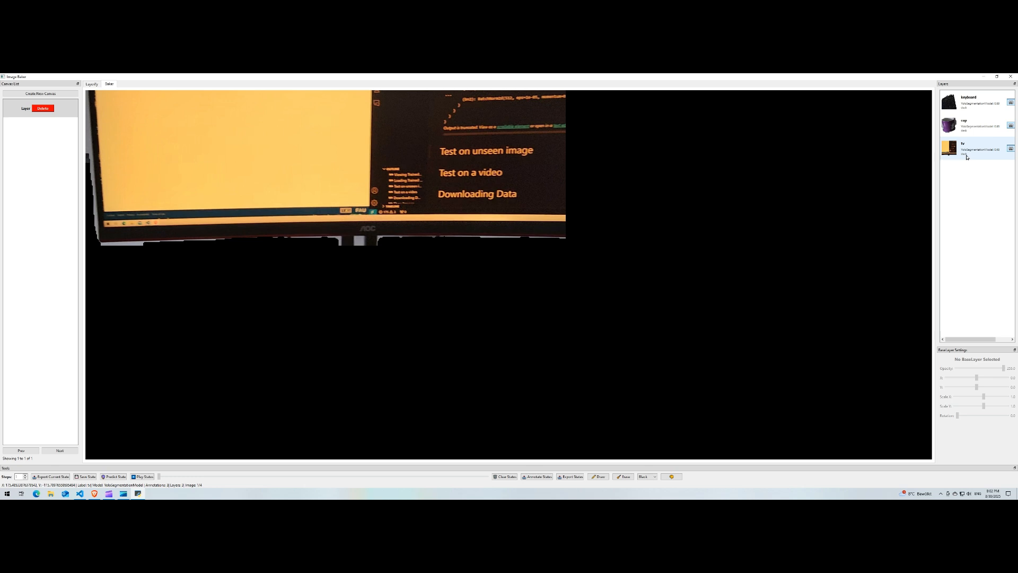
drag(363, 137, 367, 238)
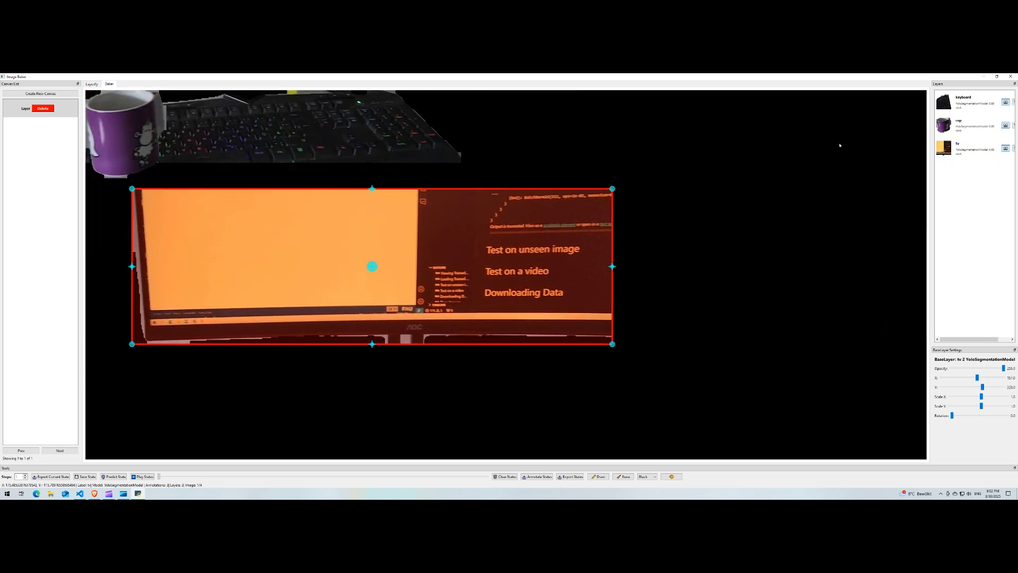
- Reorder the layers to tv, keyboard, cup so the keyboard and cup lie in front of the tv
click(961, 102)
drag(961, 102, 958, 165)
click(958, 105)
drag(958, 104, 957, 168)
- Move the keyboard and cup layers onto the monitor, with the cup left of the keyboard, and deselect them
drag(396, 223, 454, 255)
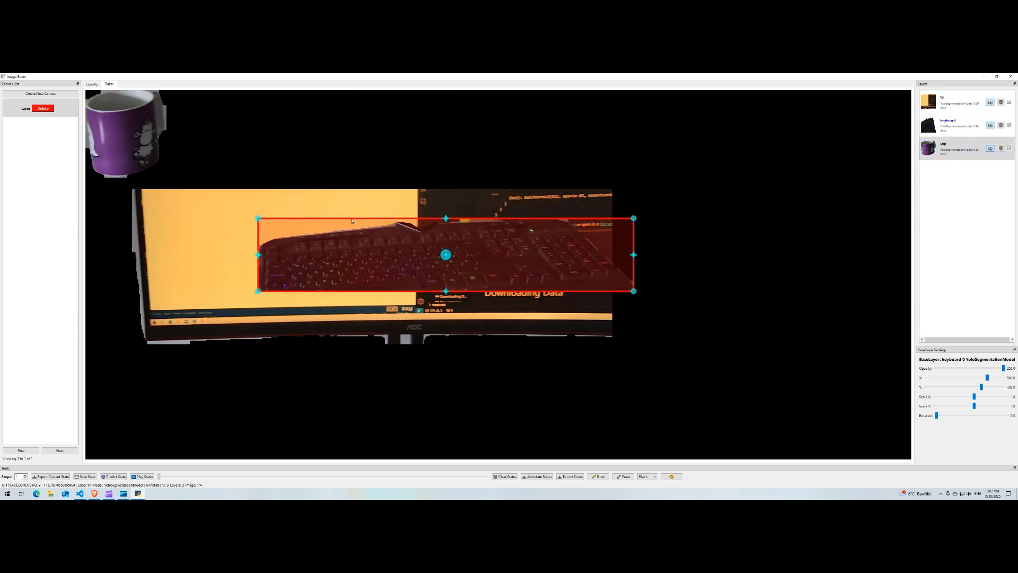
drag(137, 124, 206, 259)
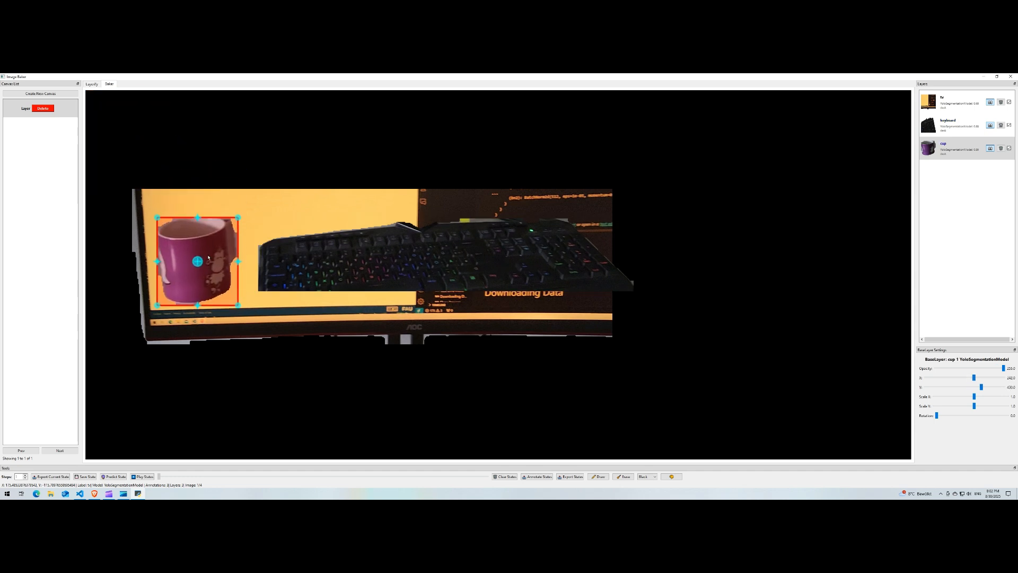
click(267, 179)
click(264, 154)
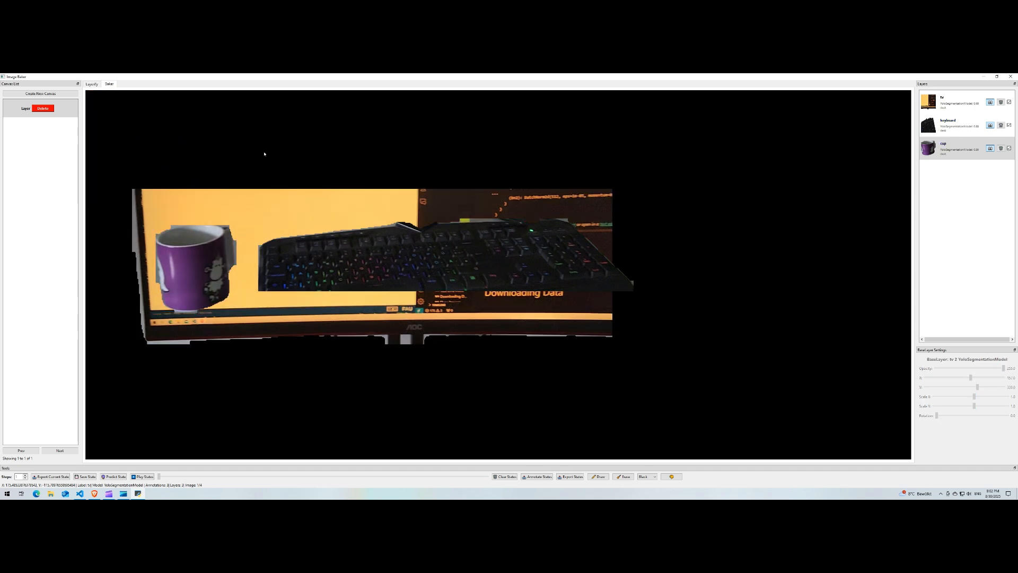
- Scale the keyboard layer to about 0.8 of its original width from its lower-left corner, and deselect it
scroll(263, 152, down, 5)
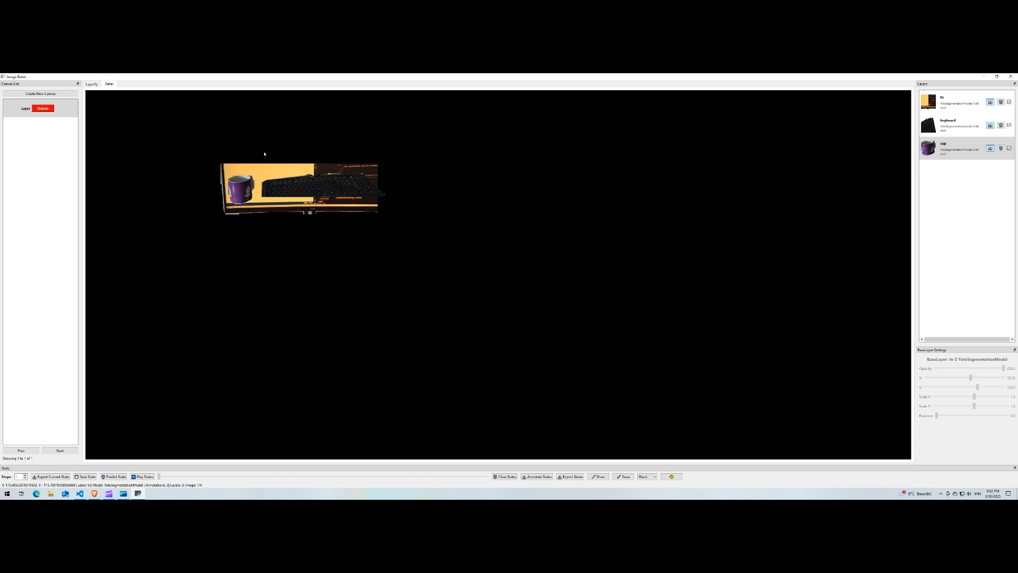
scroll(264, 154, up, 4)
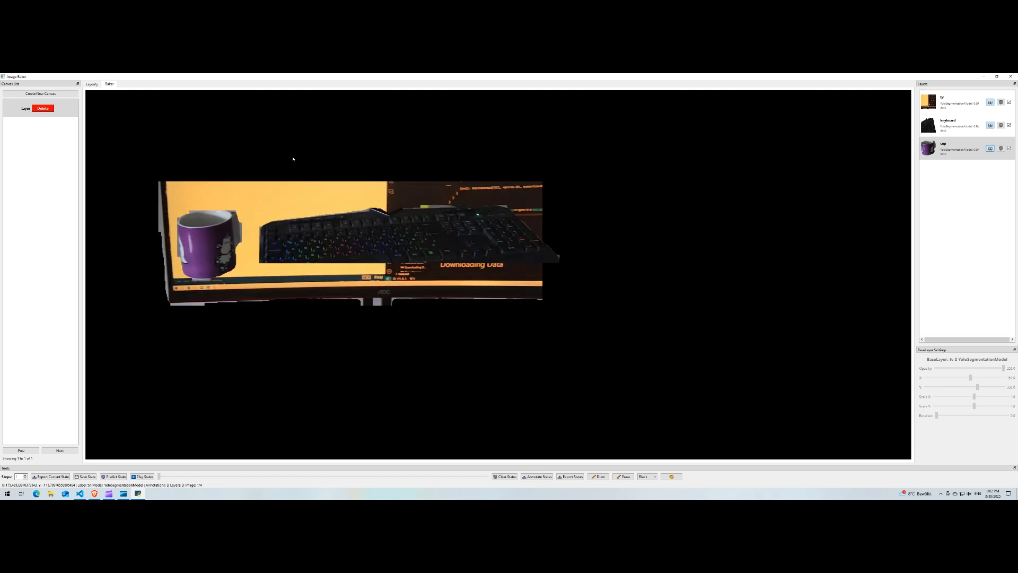
mouse_move(599, 271)
mouse_down()
mouse_move(614, 325)
mouse_move(566, 269)
mouse_move(608, 260)
mouse_up()
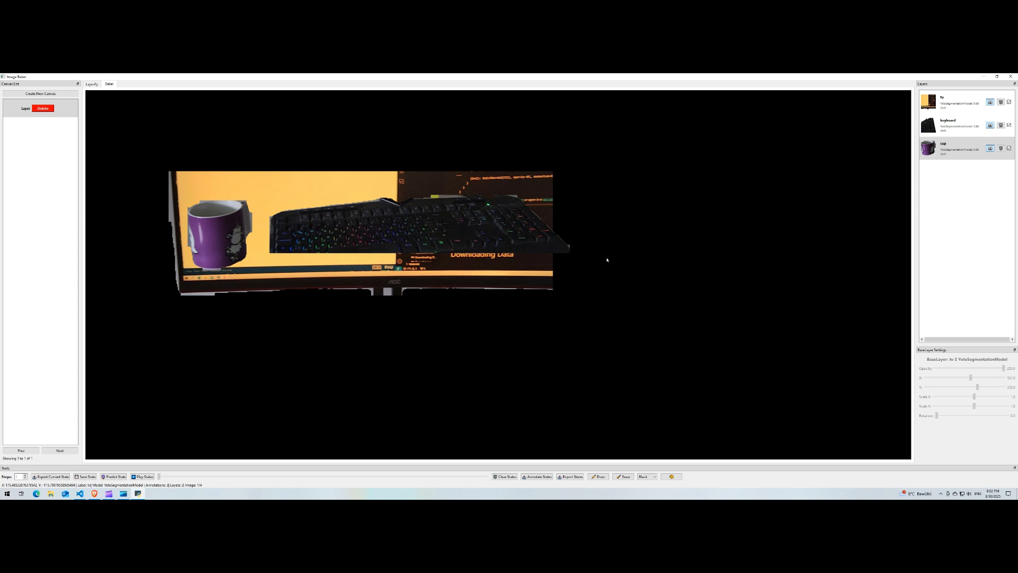
click(407, 230)
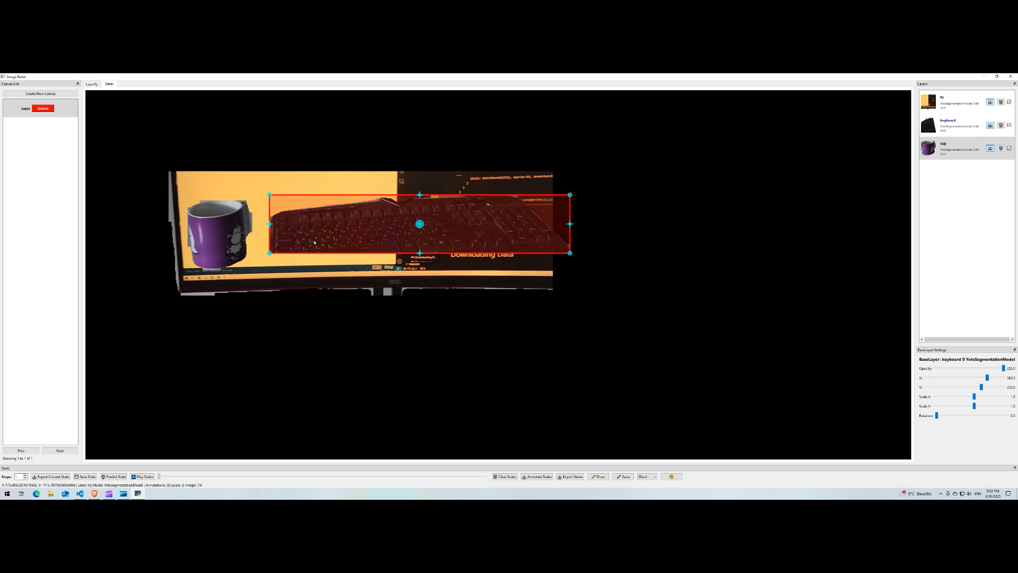
drag(269, 254, 317, 257)
click(281, 277)
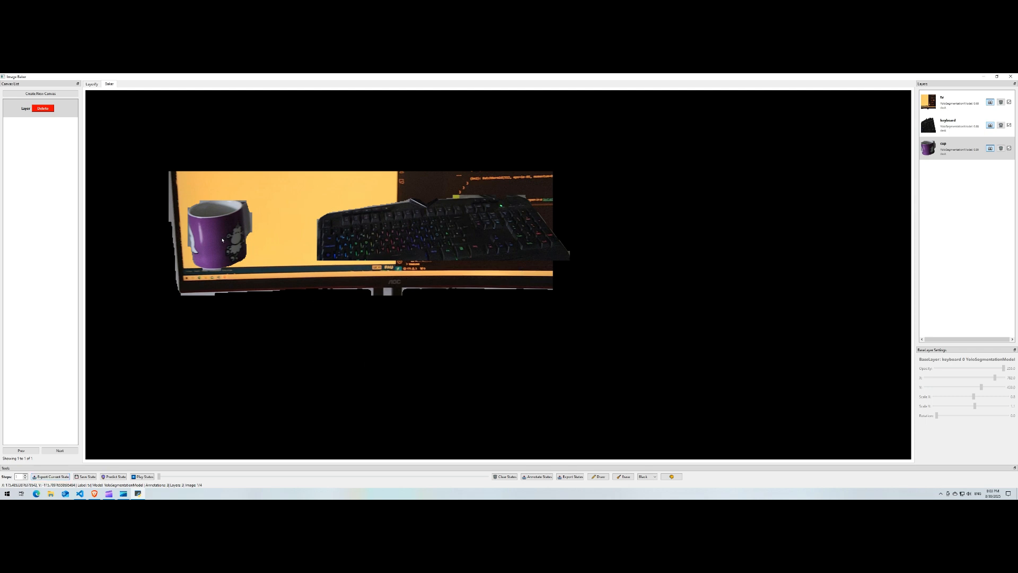
- Raise the cup slightly, shift the keyboard left so it fits within the monitor, and export the current state
drag(222, 240, 225, 230)
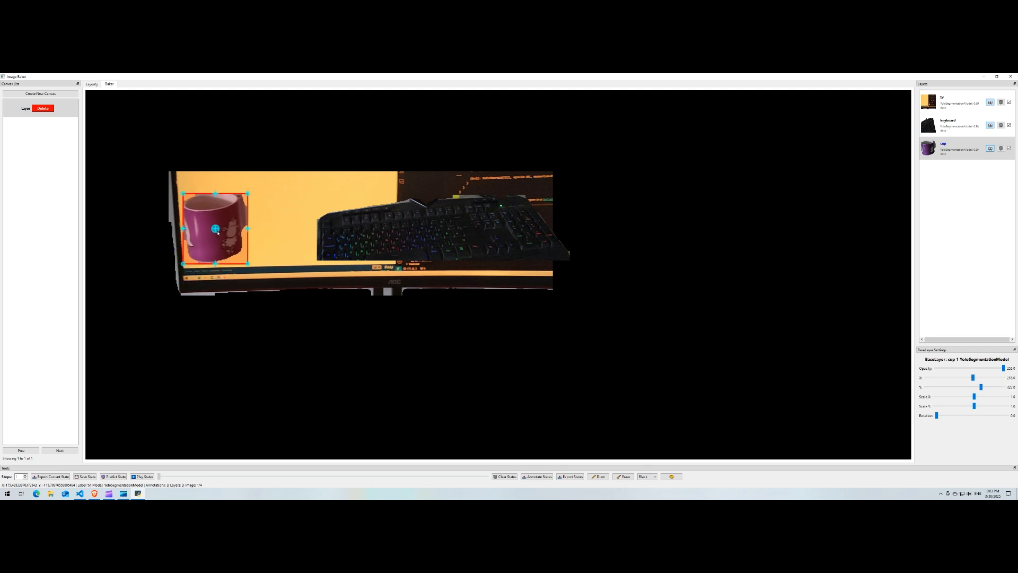
drag(444, 229, 419, 230)
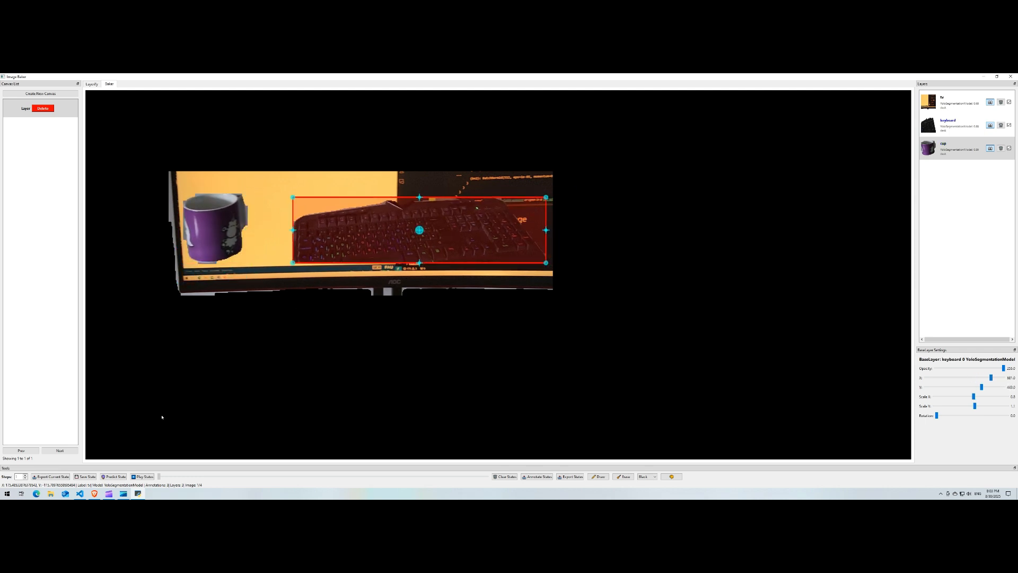
click(62, 477)
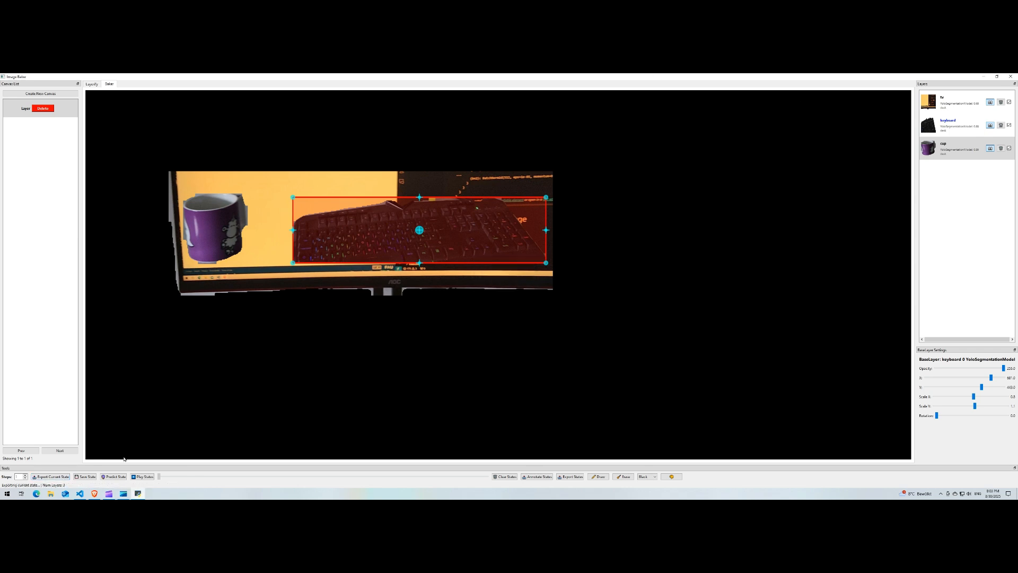
- Switch to VS Code and view the exported baked image, annotated image, and the cup, keyboard and tv masks in assets/exports
mouse_move(138, 494)
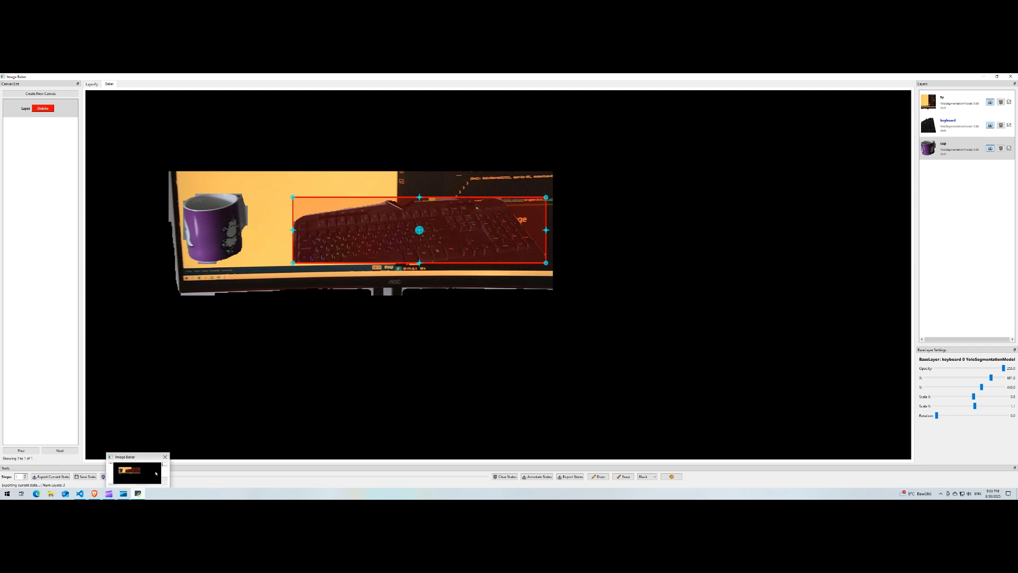
click(138, 494)
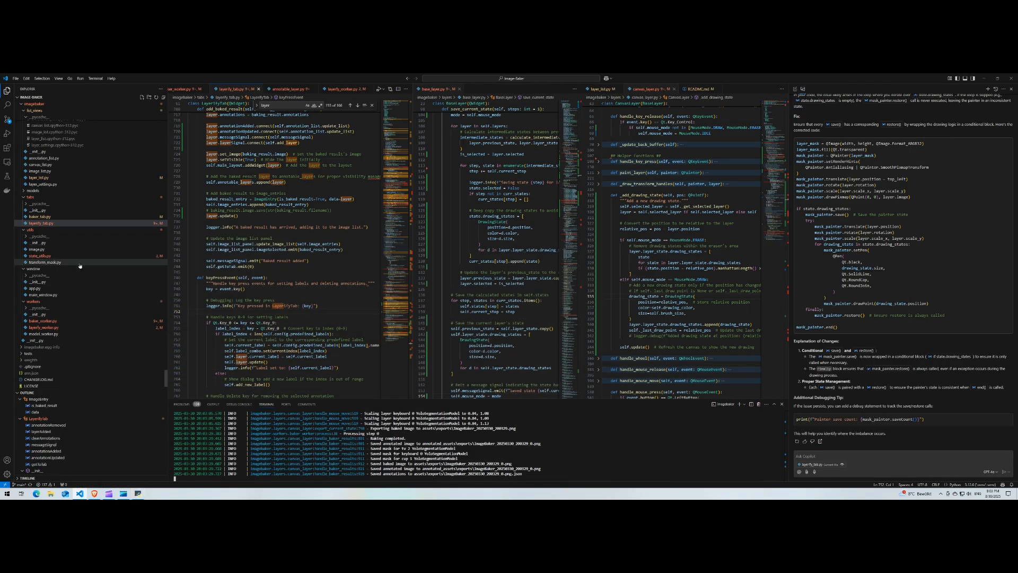
scroll(80, 266, up, 3)
scroll(80, 266, up, 5)
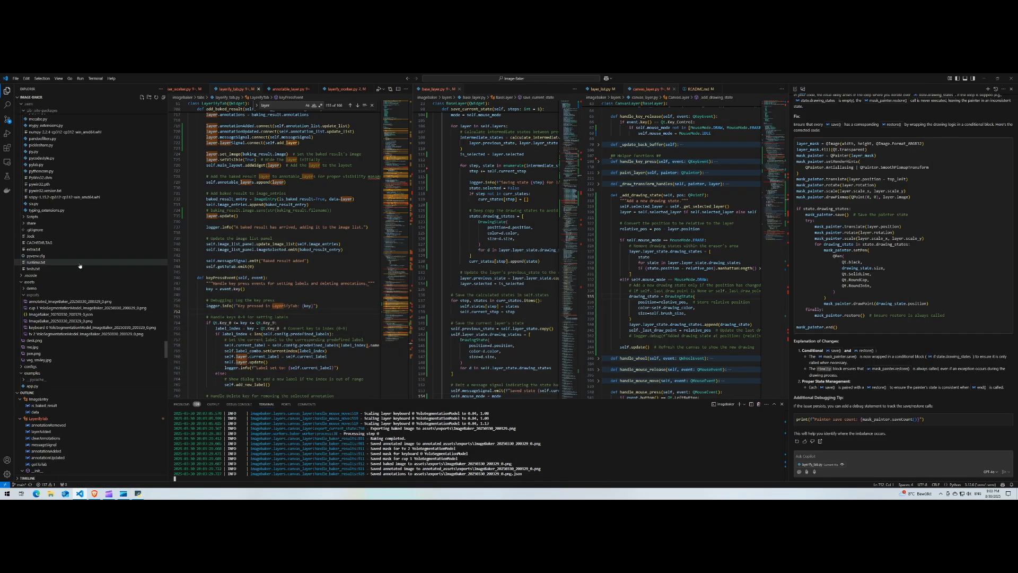
click(83, 321)
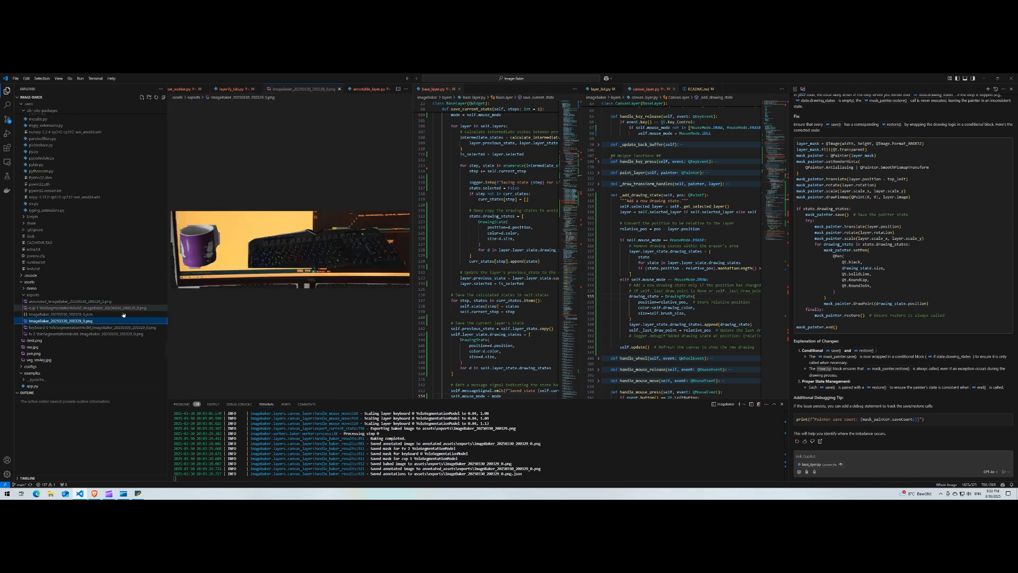
click(90, 303)
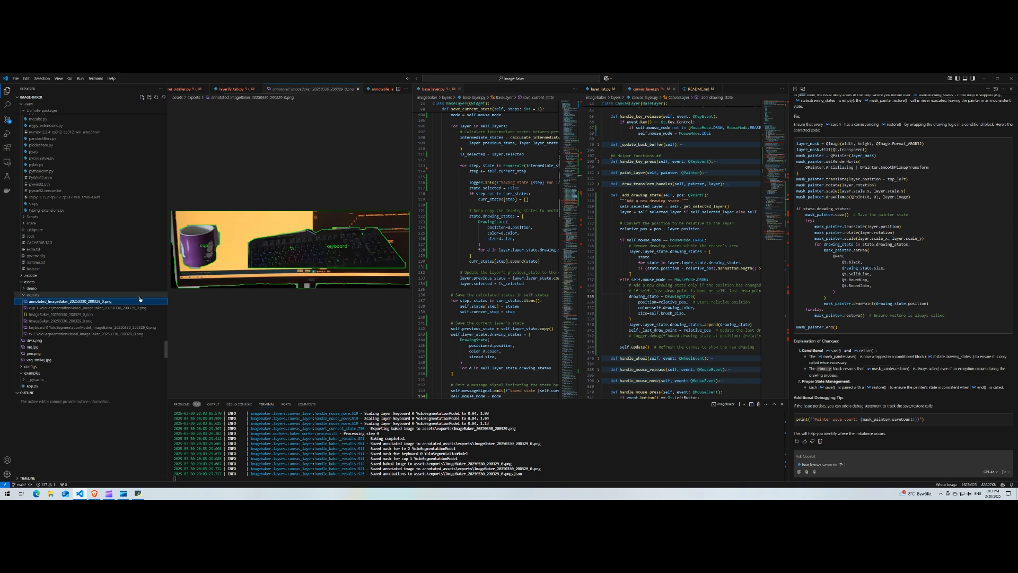
click(93, 308)
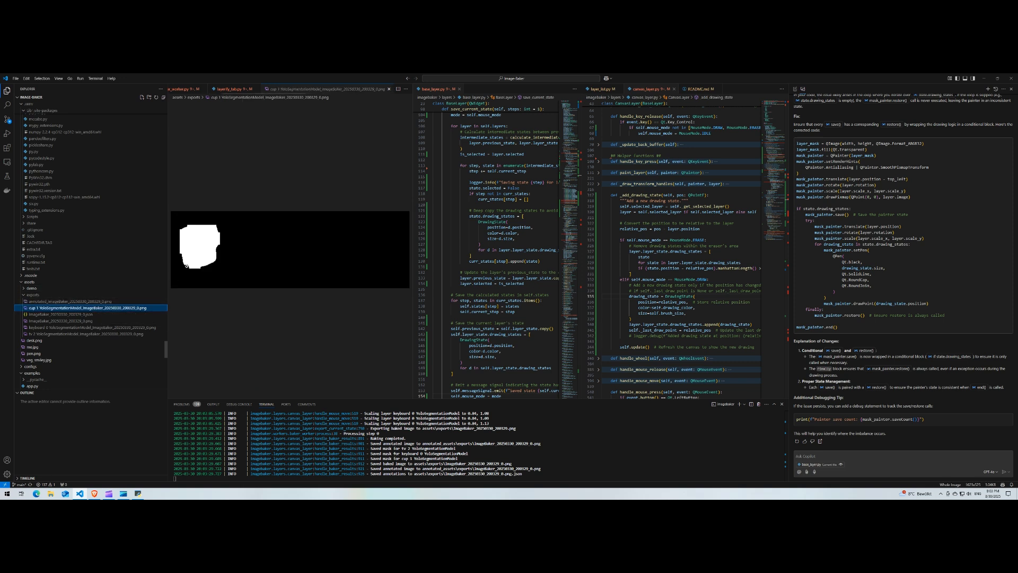
click(80, 328)
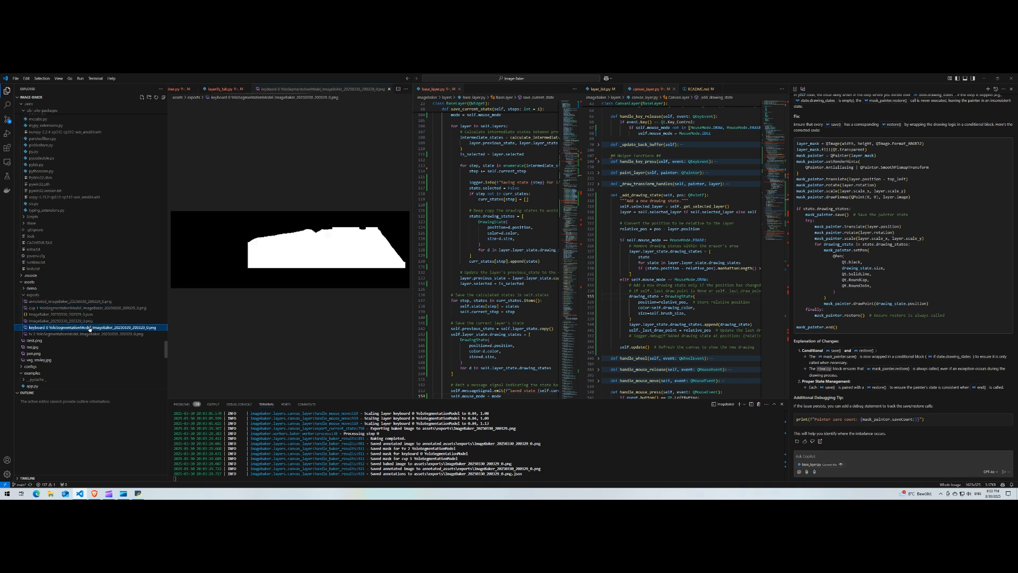
click(99, 335)
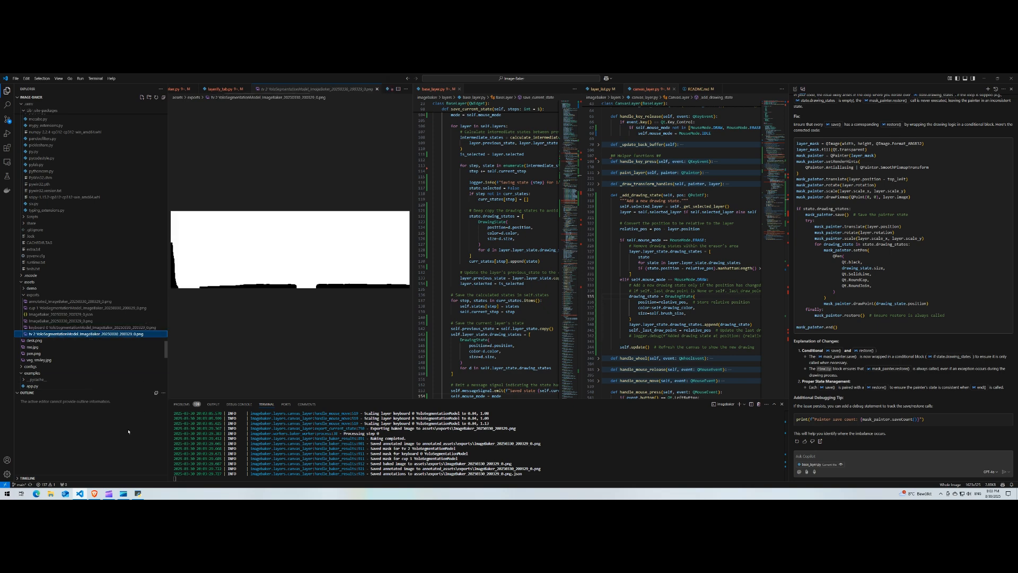
- Return to Image Baker, move the cup down toward the keyboard, and send the current state to Layerify with Predict State
click(138, 493)
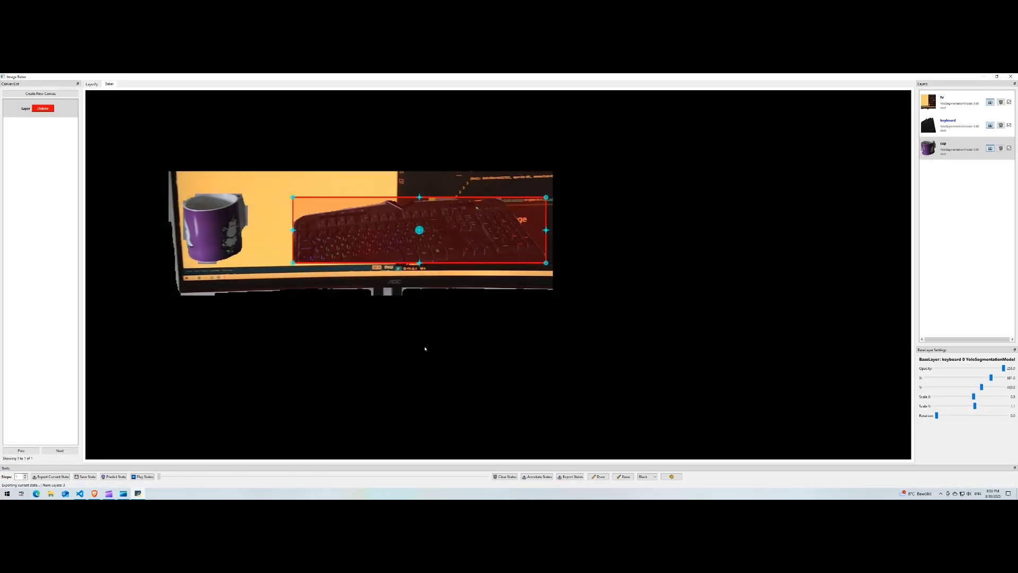
click(424, 349)
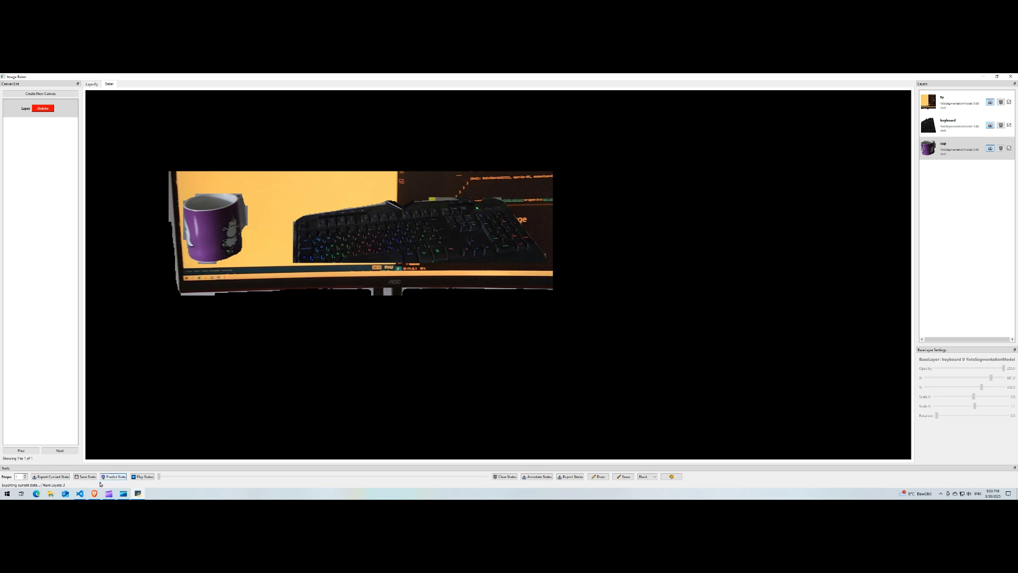
drag(217, 221, 242, 231)
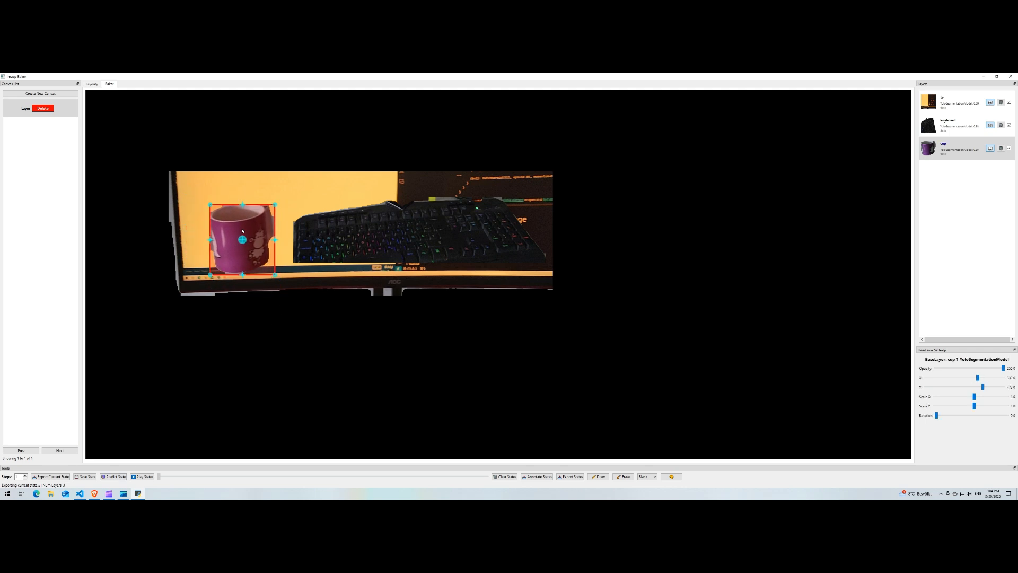
right_click(194, 262)
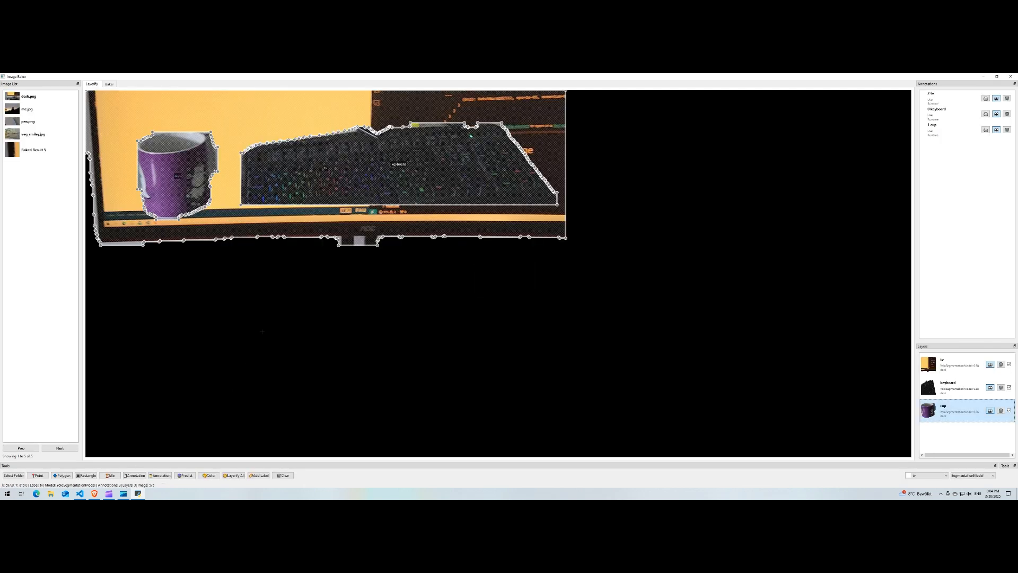
- Run the segmentation model's prediction on the baked result, and hide the original tv, keyboard and cup annotations
click(237, 182)
click(236, 183)
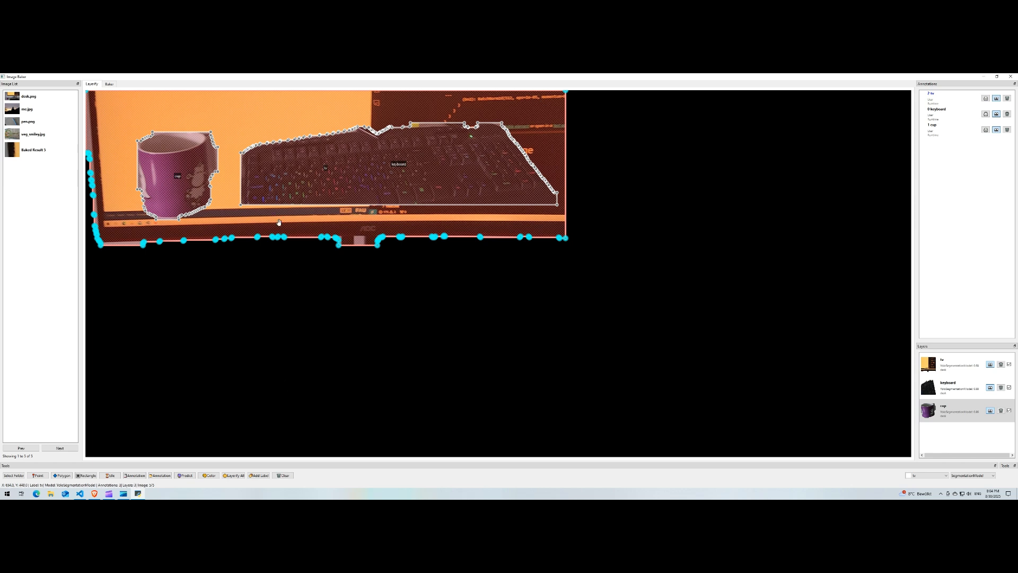
click(185, 476)
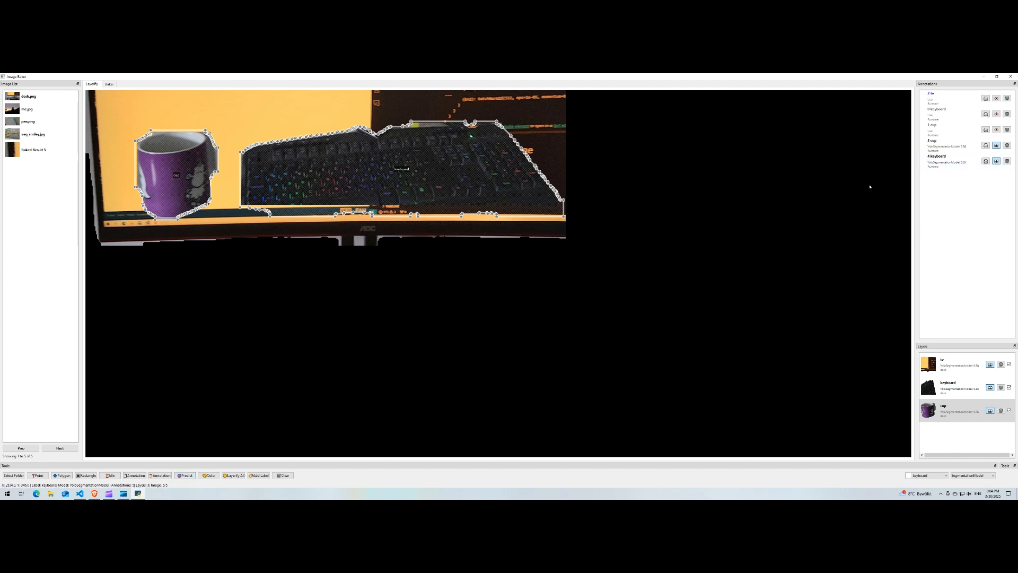
click(997, 99)
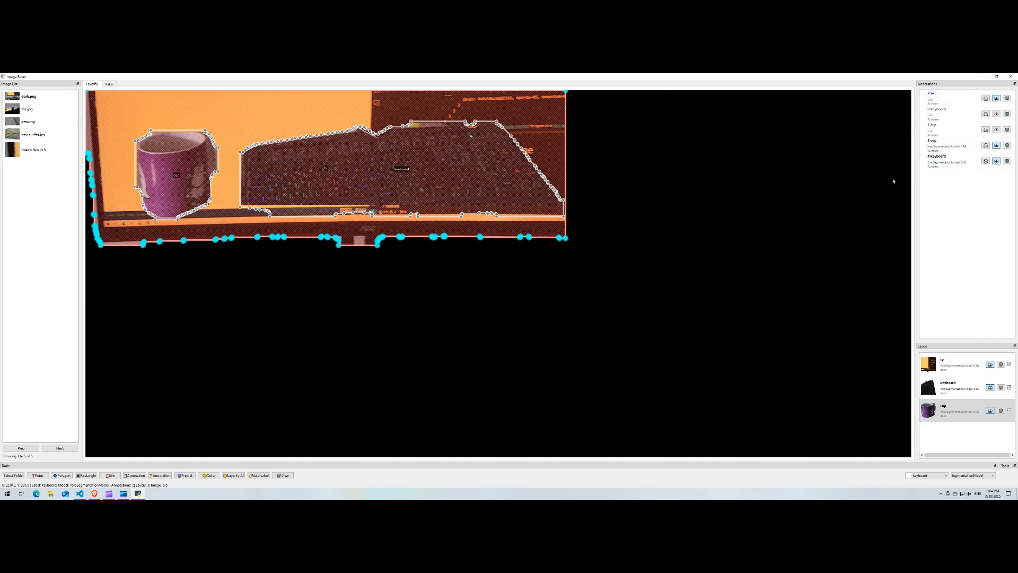
click(997, 100)
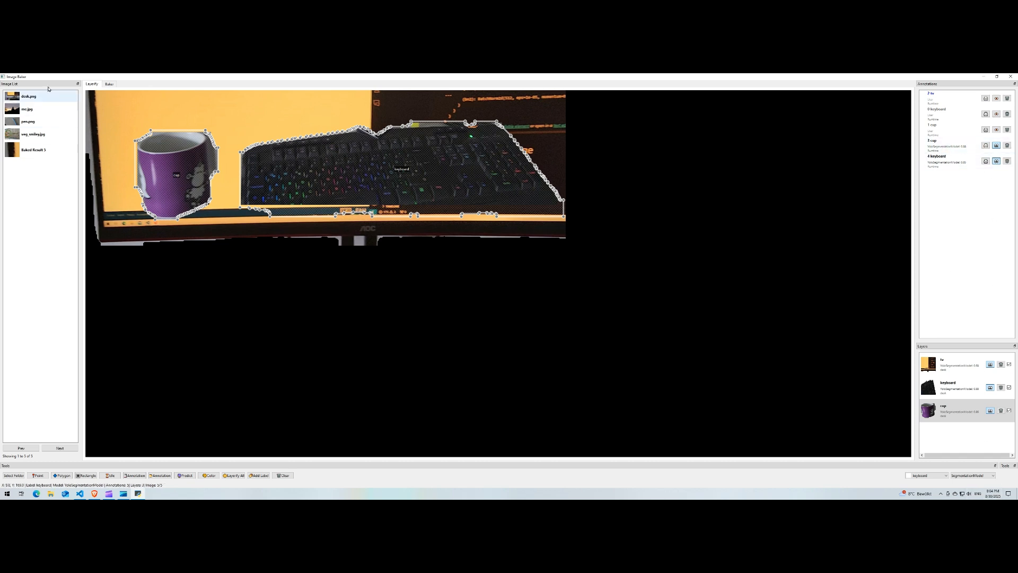
- Return to the Baker canvas, move the cup and keyboard below the monitor, and save the current state
click(109, 83)
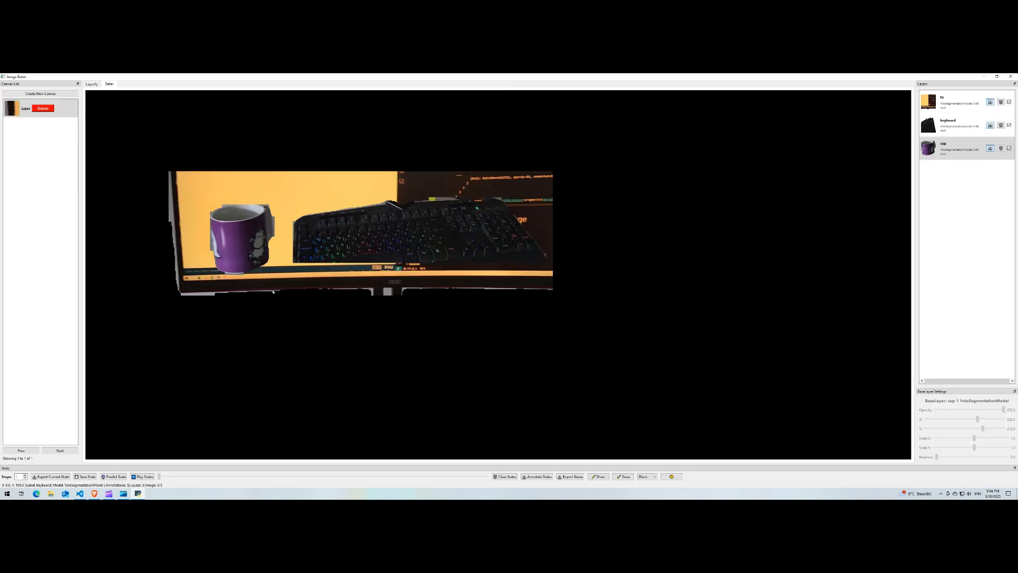
drag(257, 240, 228, 323)
drag(430, 244, 454, 355)
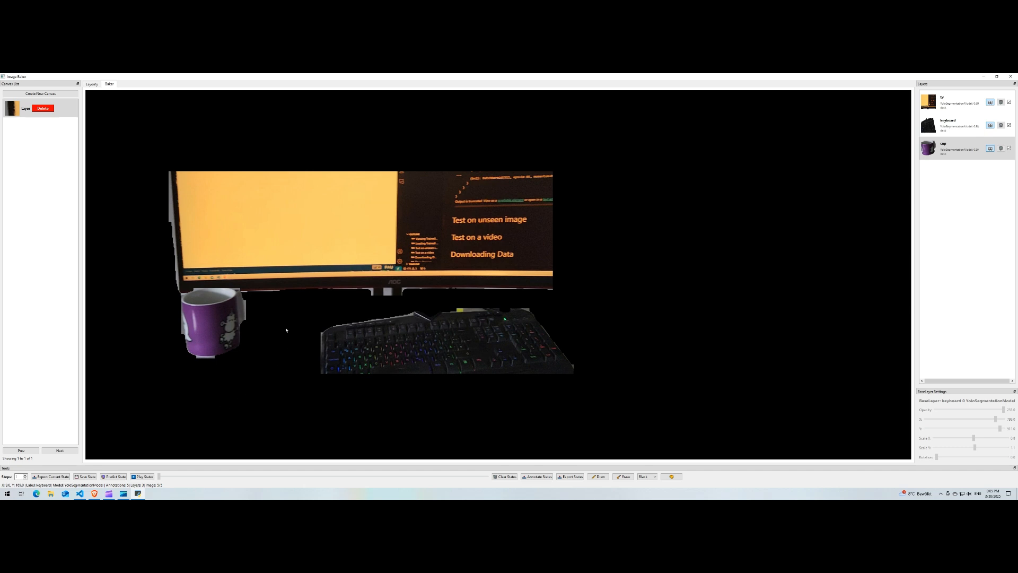
key(ctrl+s)
- Move the cup to the monitor's upper-right corner and the keyboard to its left edge, scaled to about 0.5×0.4 and 0.3×0.7
drag(208, 356, 511, 228)
drag(476, 339, 282, 223)
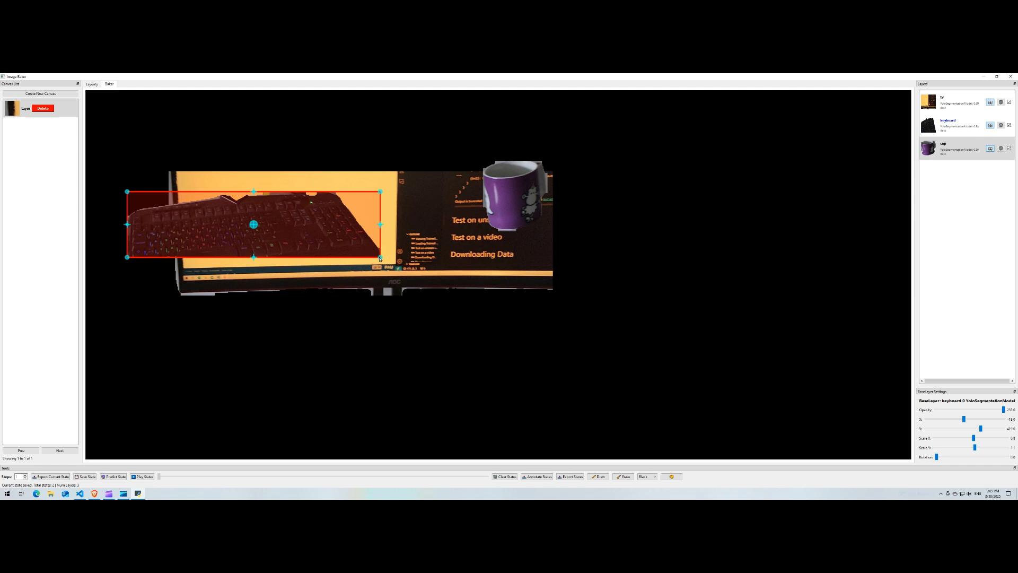
drag(380, 258, 221, 231)
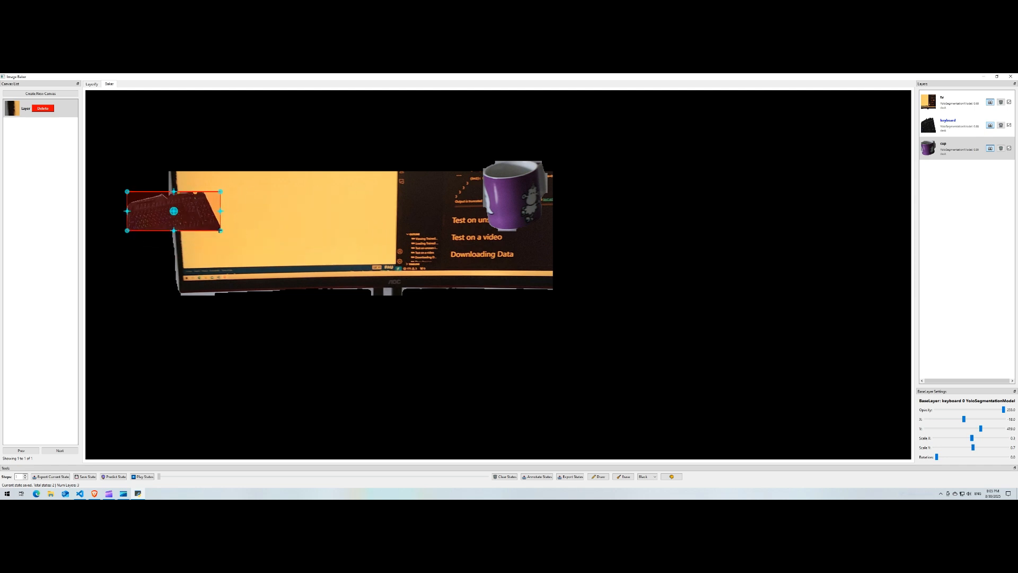
click(514, 197)
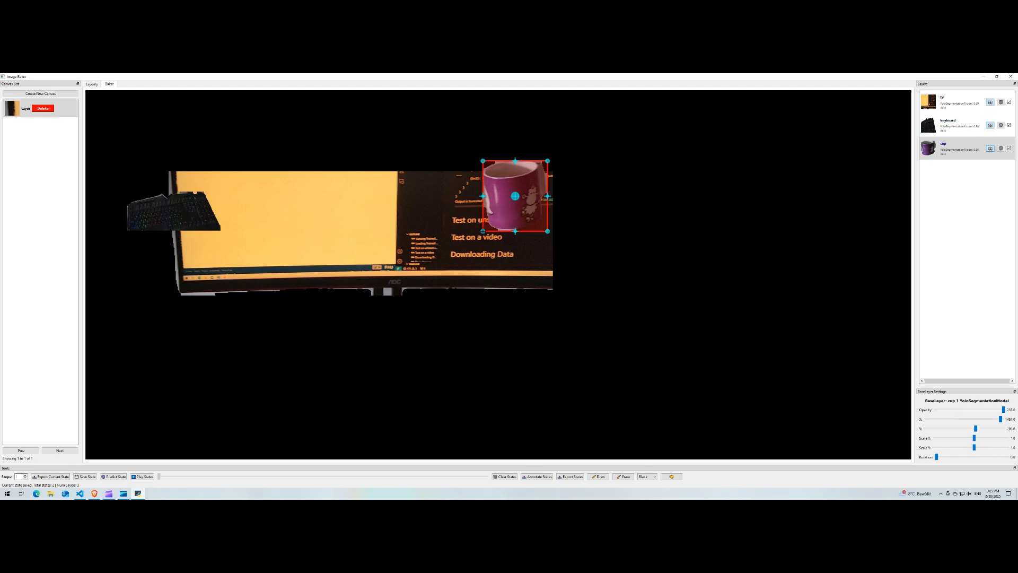
drag(479, 195, 515, 190)
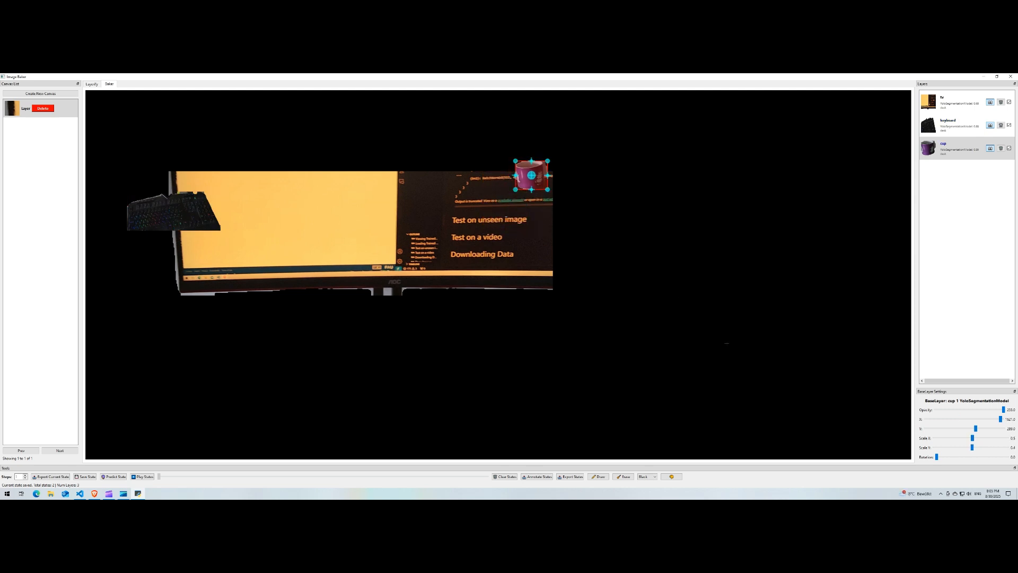
- Save the shrunken arrangement over 7 steps and play the saved states
click(17, 476)
text(5)
key(BackSpace)
text(1)
click(137, 477)
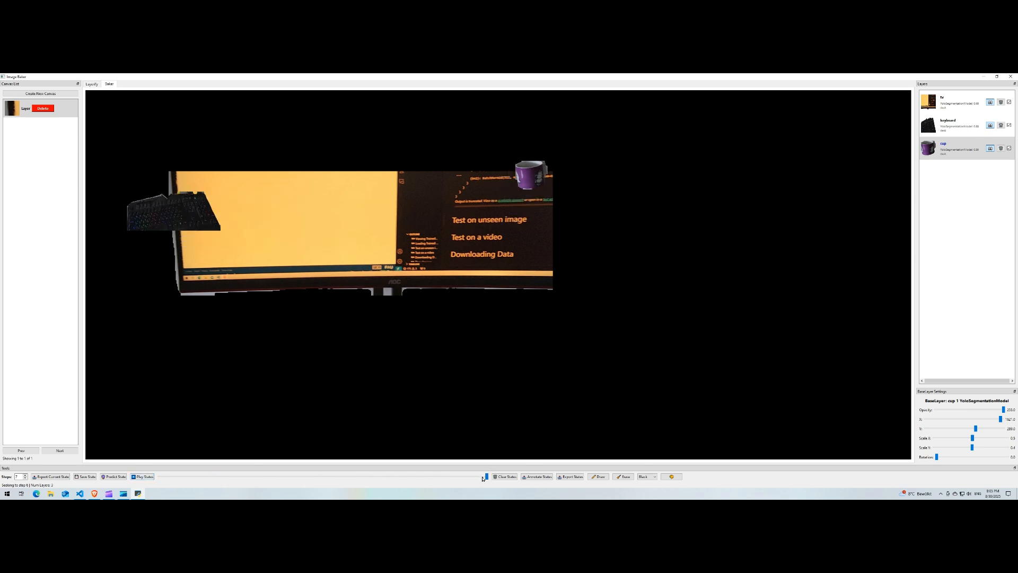
- Scrub through the saved states from the first to the last, and annotate all states as baked results in Layerify
drag(487, 477, 152, 475)
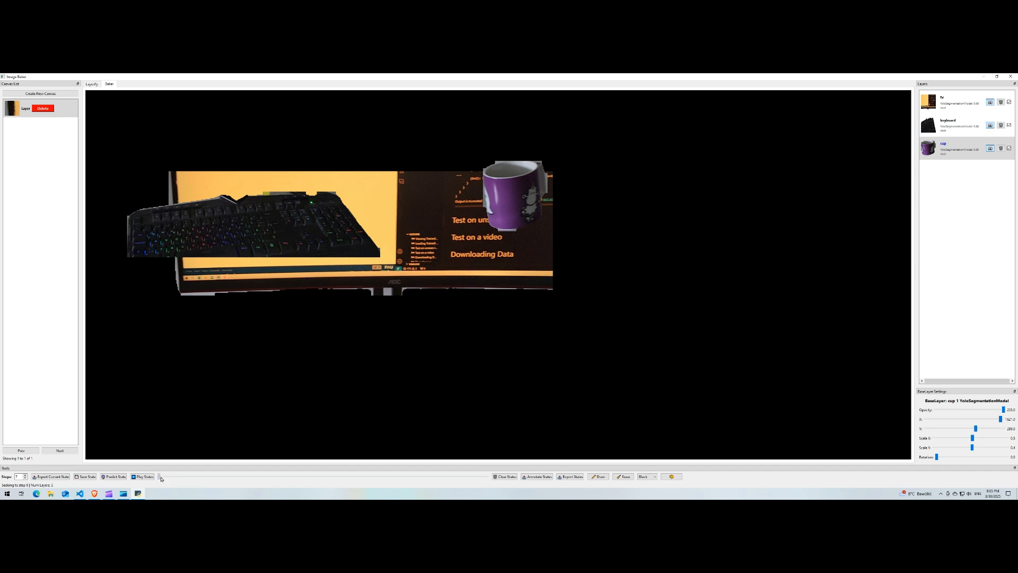
click(168, 477)
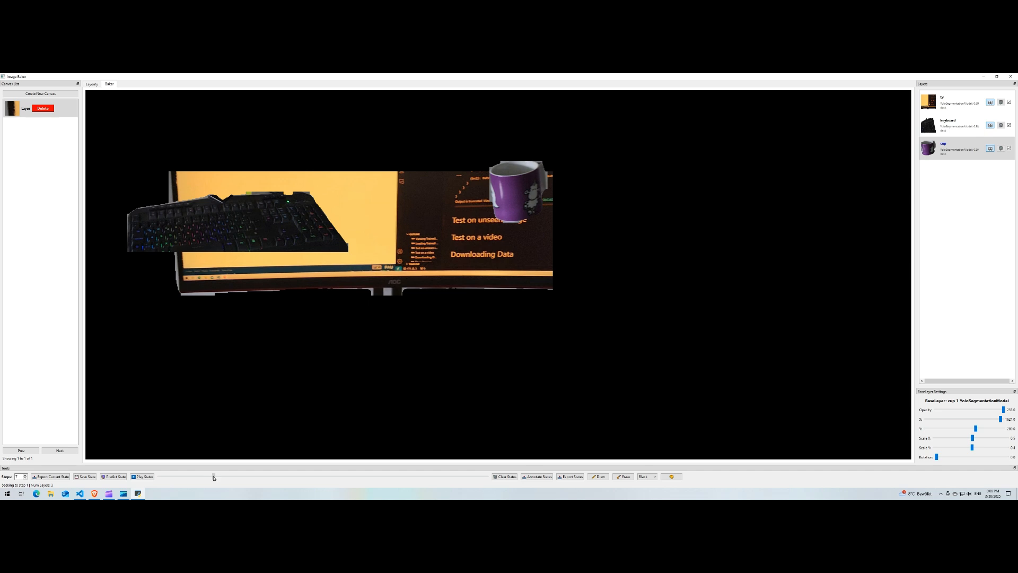
drag(218, 478, 375, 482)
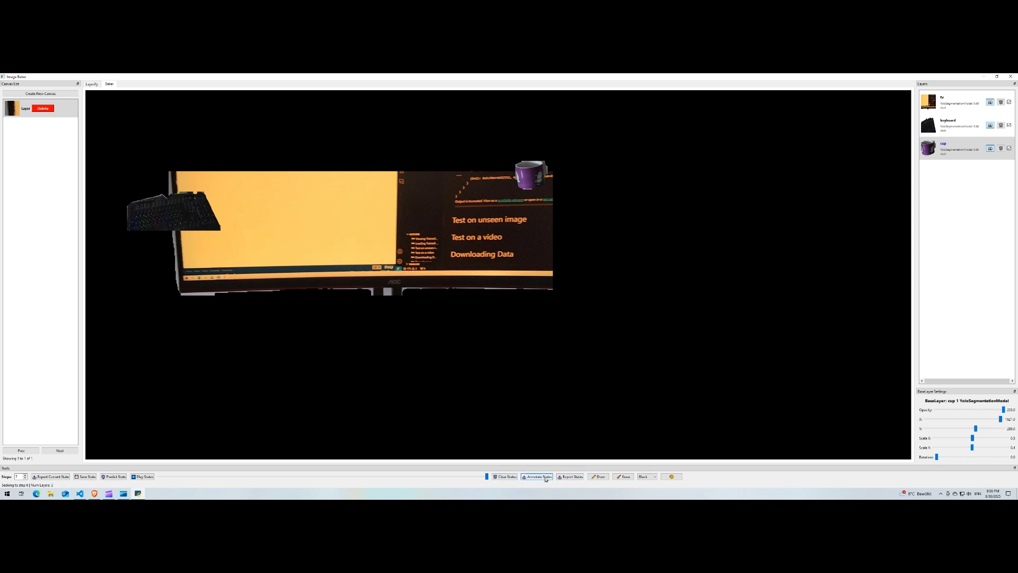
click(545, 478)
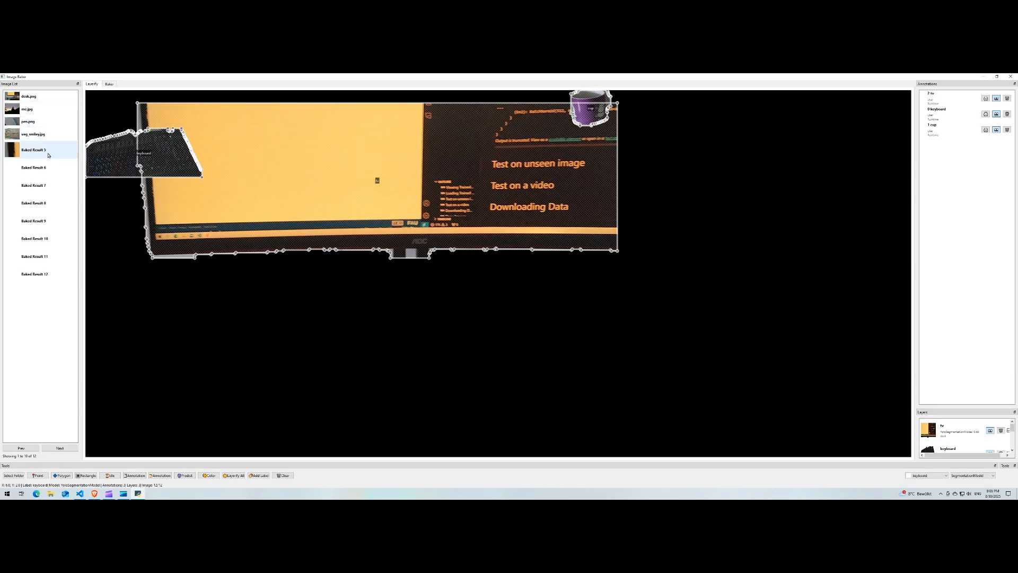
- Review the annotated baked results from Baked Result 12 back to Baked Result 8
click(42, 257)
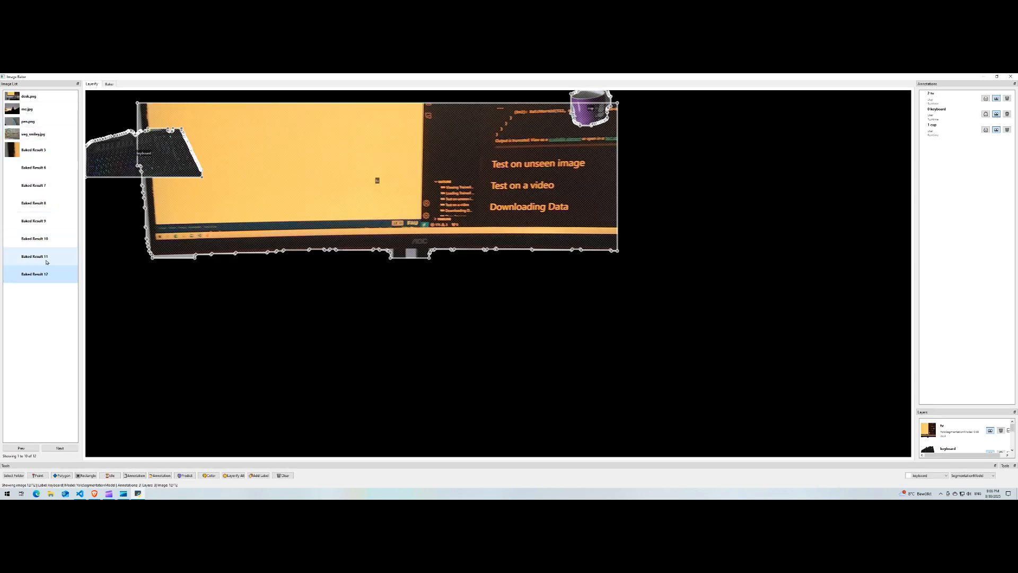
click(46, 239)
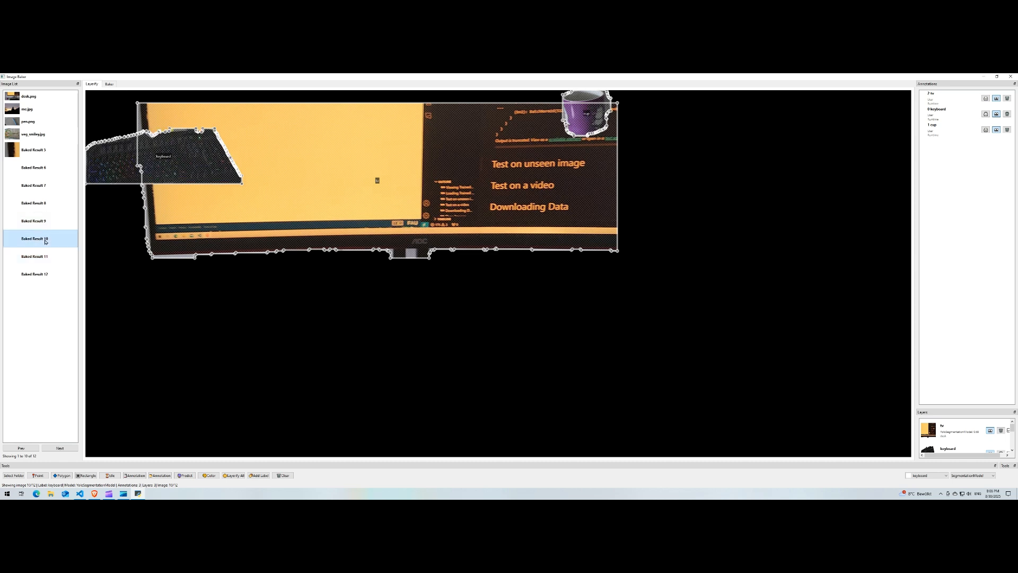
click(45, 219)
click(43, 203)
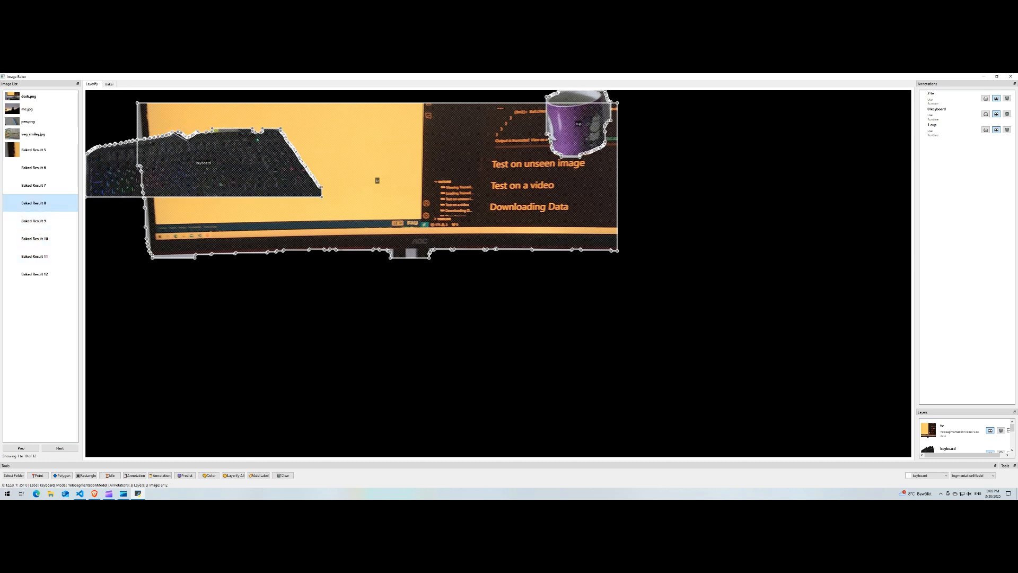
- Return to the Baker canvas and draw a short curved red stroke on the yellow area of the monitor
click(109, 84)
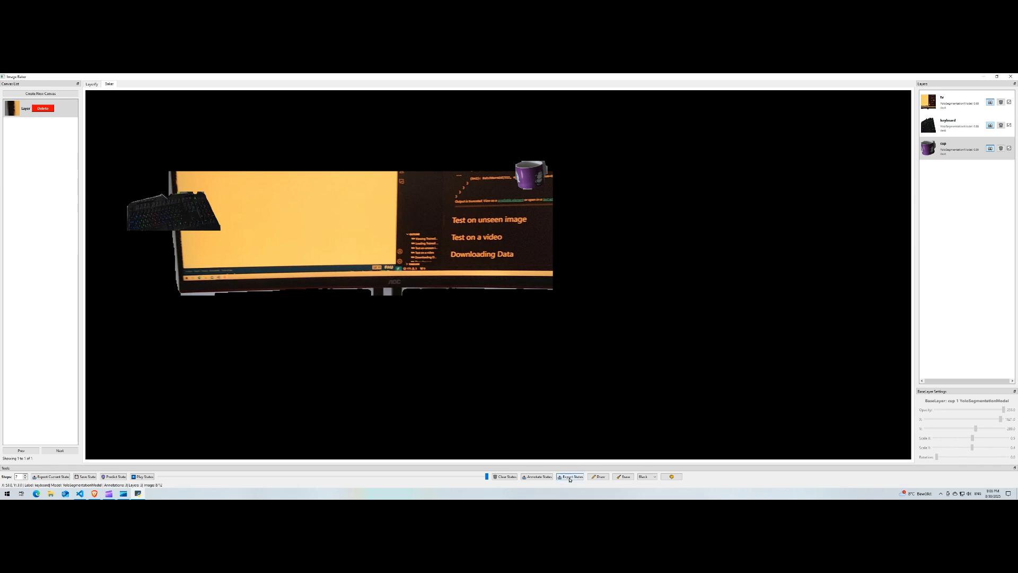
click(428, 226)
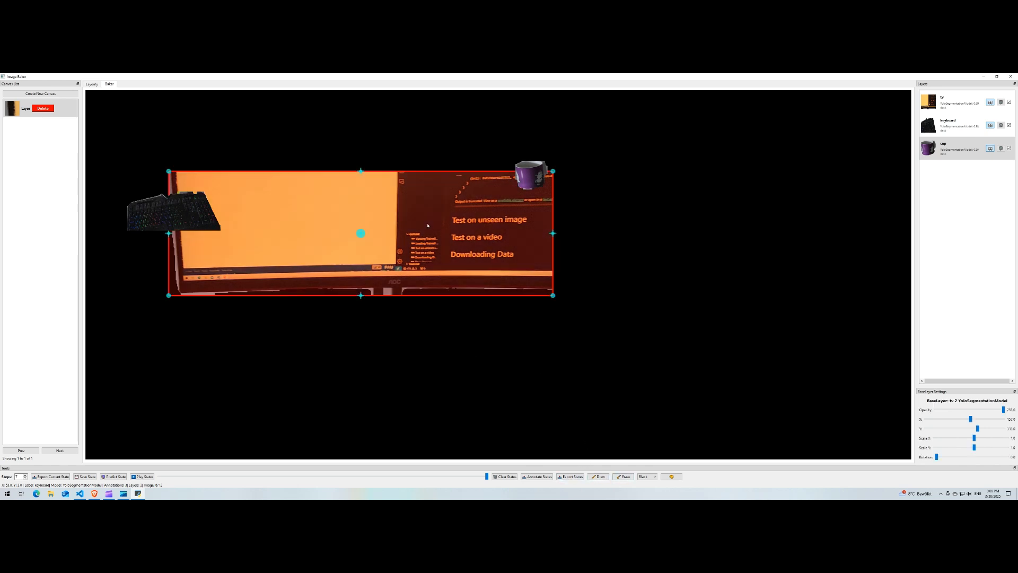
click(583, 476)
click(596, 477)
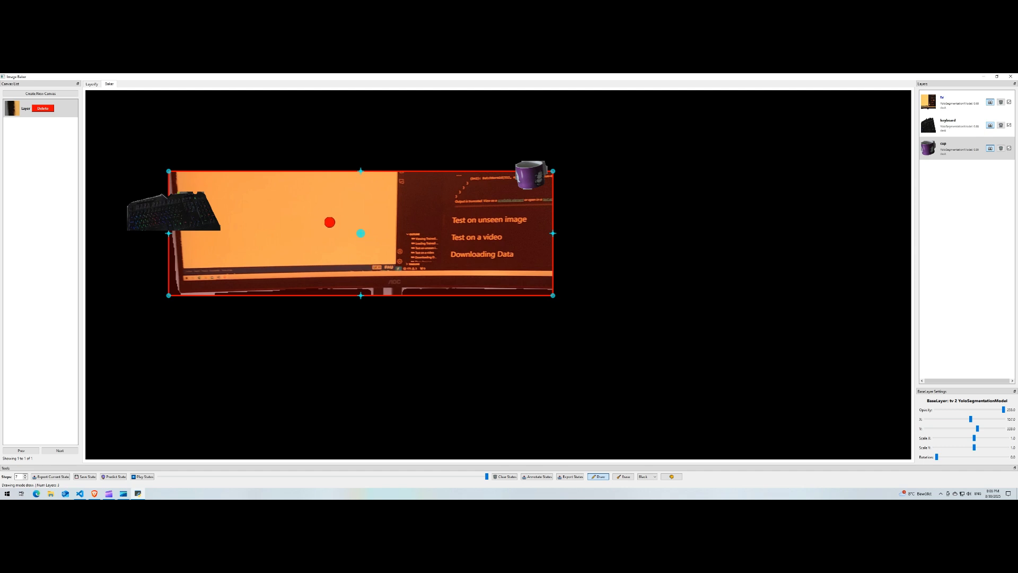
key(Escape)
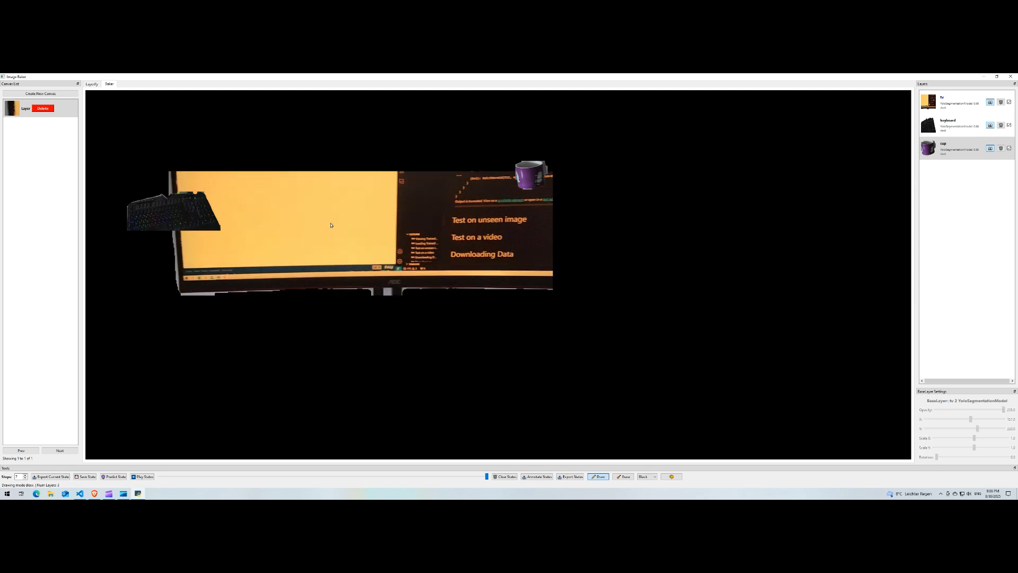
click(331, 226)
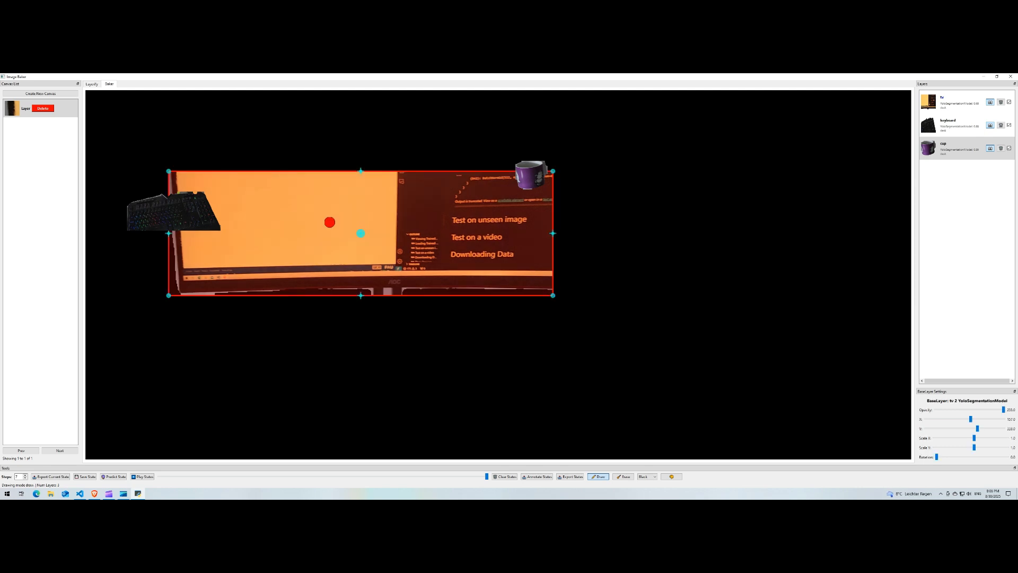
drag(330, 222, 303, 222)
key(e)
mouse_move(334, 225)
mouse_down()
mouse_move(307, 225)
mouse_move(278, 257)
mouse_up()
key(d)
click(85, 476)
right_click(367, 240)
click(486, 259)
- Move the cup onto the monitor's text area, lower its opacity, and restore it to full opacity
drag(535, 183, 492, 244)
drag(1003, 409, 1002, 410)
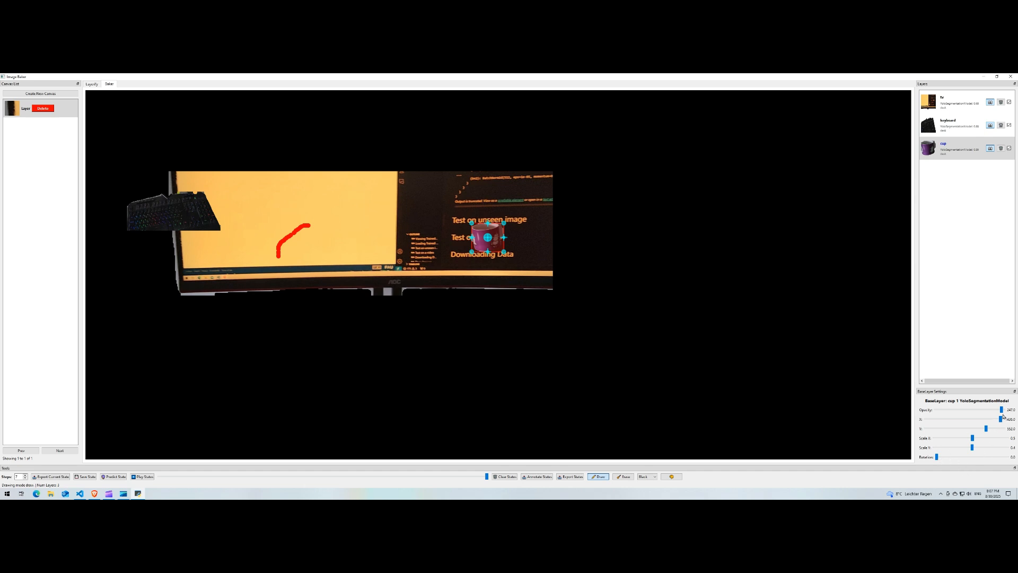
drag(1000, 410, 980, 415)
mouse_move(486, 237)
mouse_down()
mouse_move(408, 237)
mouse_move(500, 246)
mouse_up()
click(477, 243)
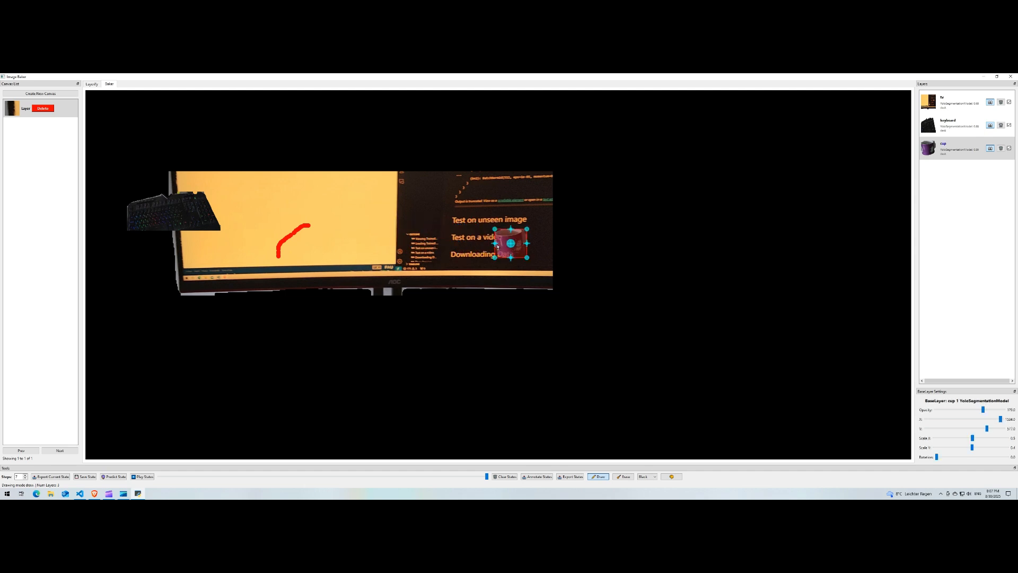
drag(983, 410, 981, 410)
drag(982, 410, 1014, 412)
click(675, 432)
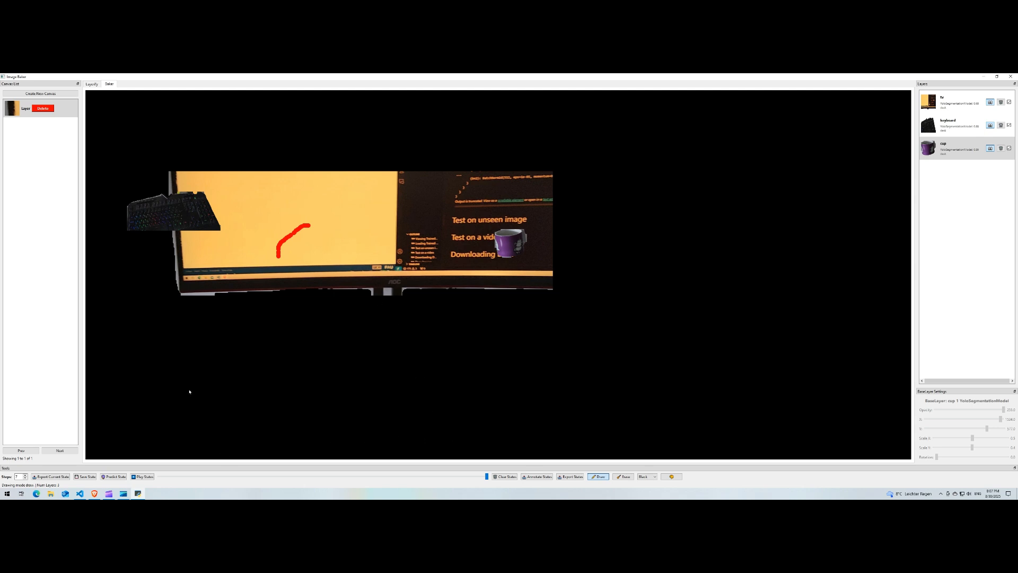
- Create a second canvas with the default name and select it
click(37, 96)
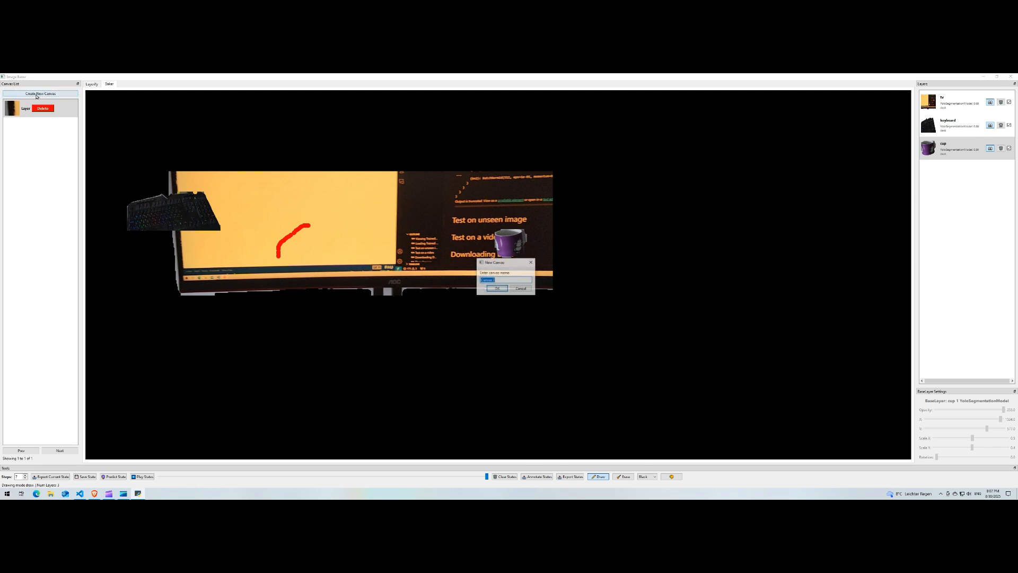
click(495, 288)
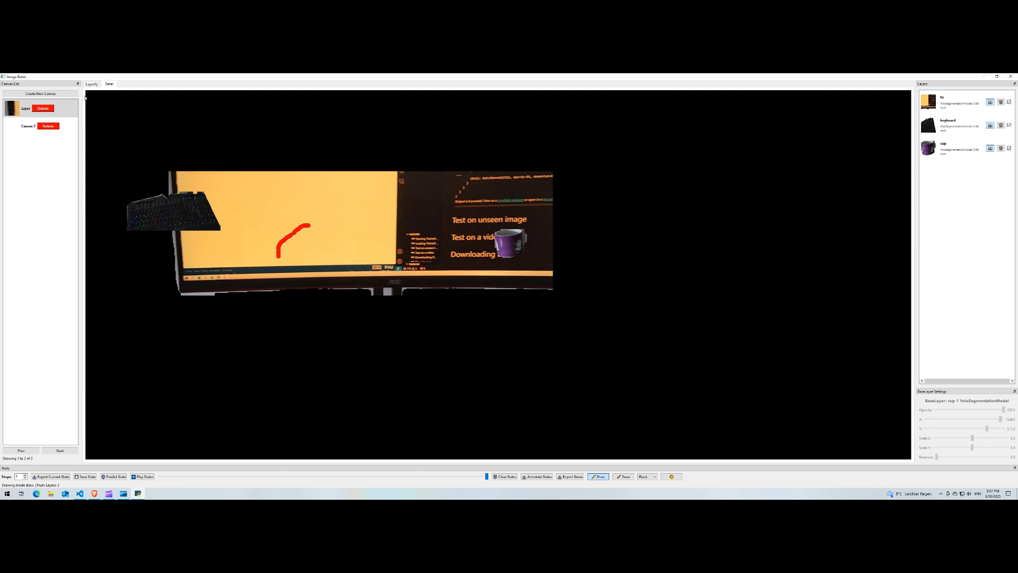
click(15, 128)
- Layerify all annotations of Baked Result 8 and open the second canvas in Baker
click(89, 86)
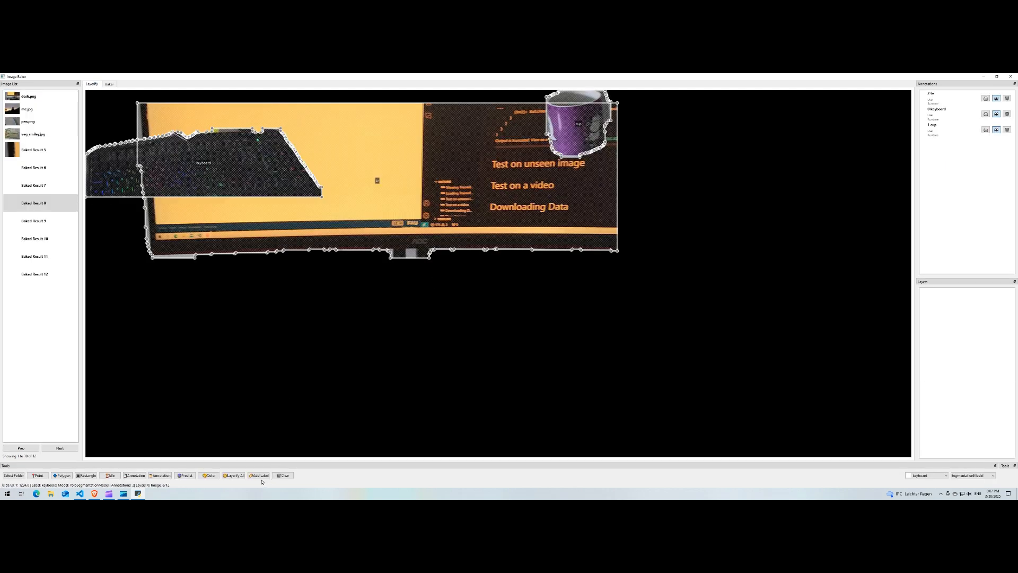
click(236, 476)
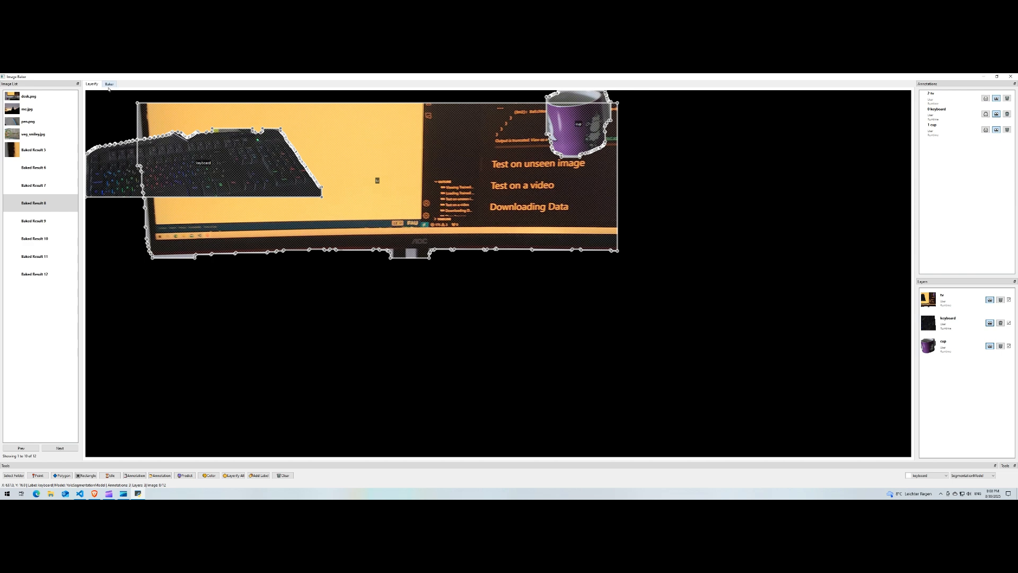
click(109, 84)
click(22, 126)
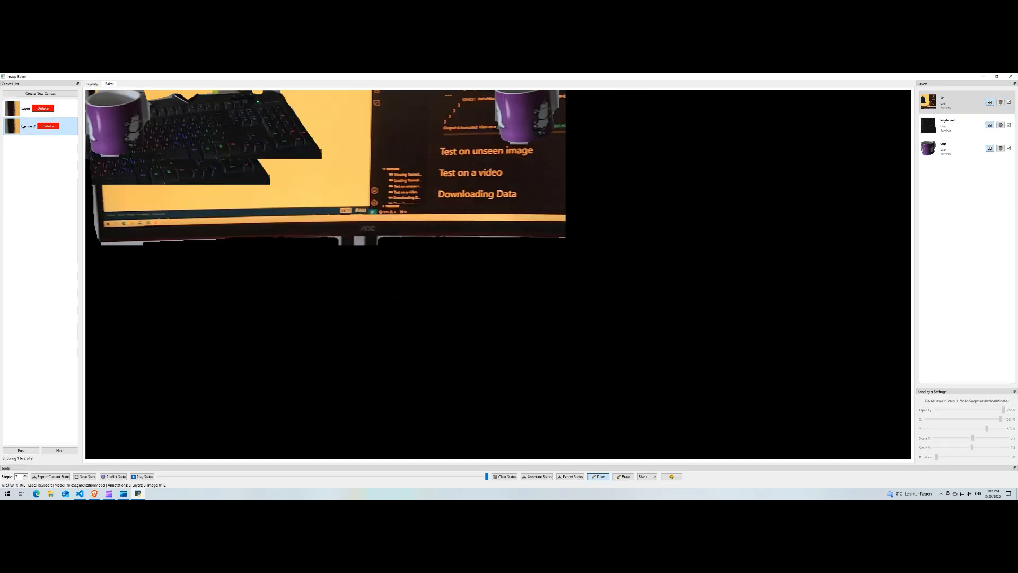
- Spread the monitor, keyboard and cup layers apart on the second canvas, and switch to the first canvas and back
drag(215, 148, 384, 283)
drag(183, 138, 333, 309)
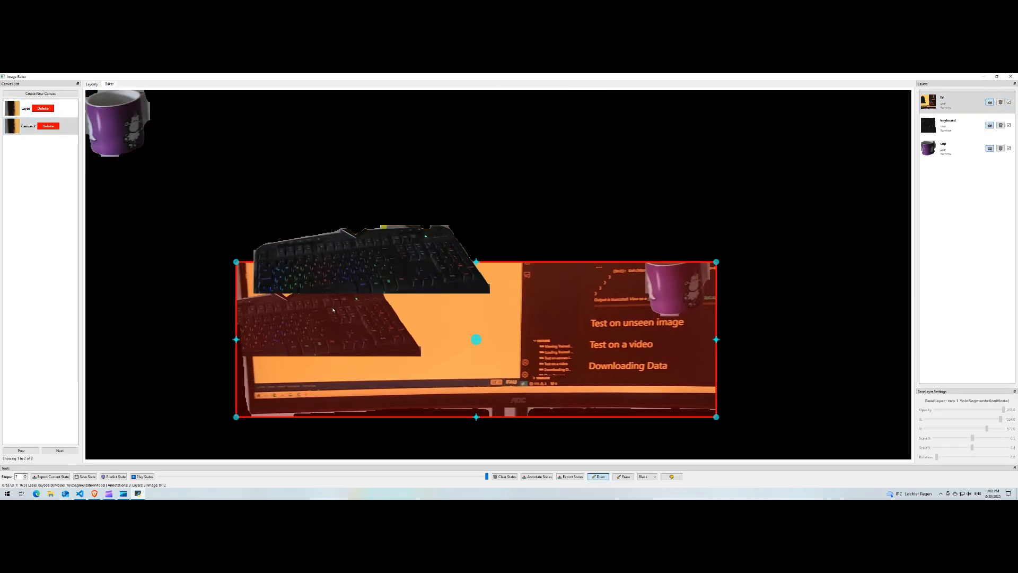
drag(130, 134, 210, 295)
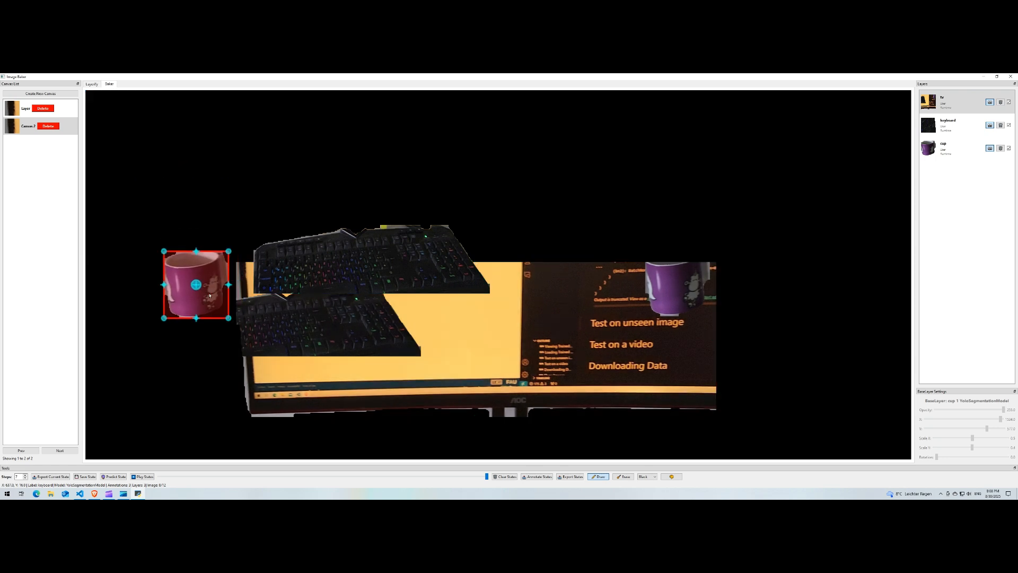
drag(342, 273, 369, 223)
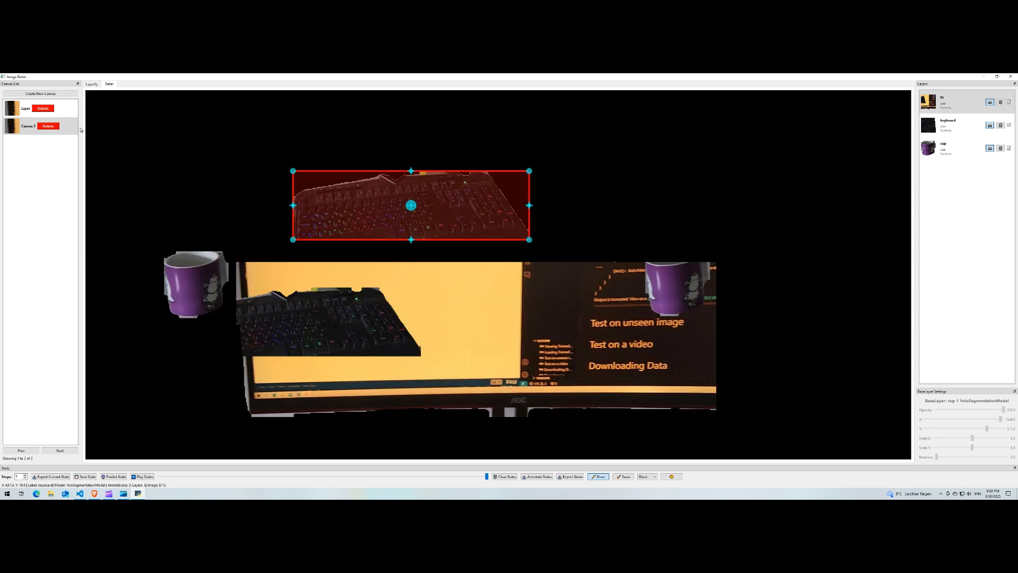
click(8, 113)
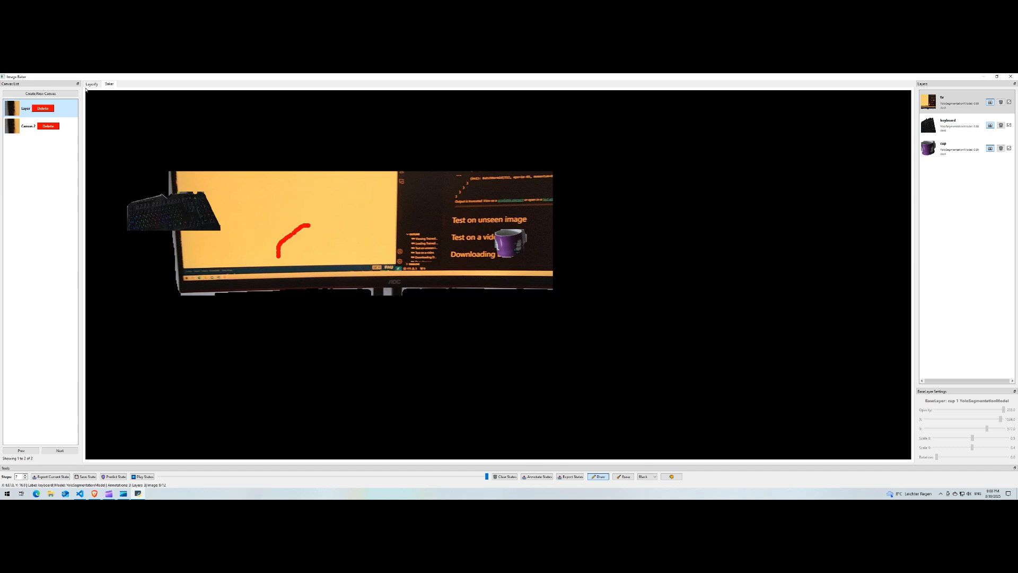
click(21, 129)
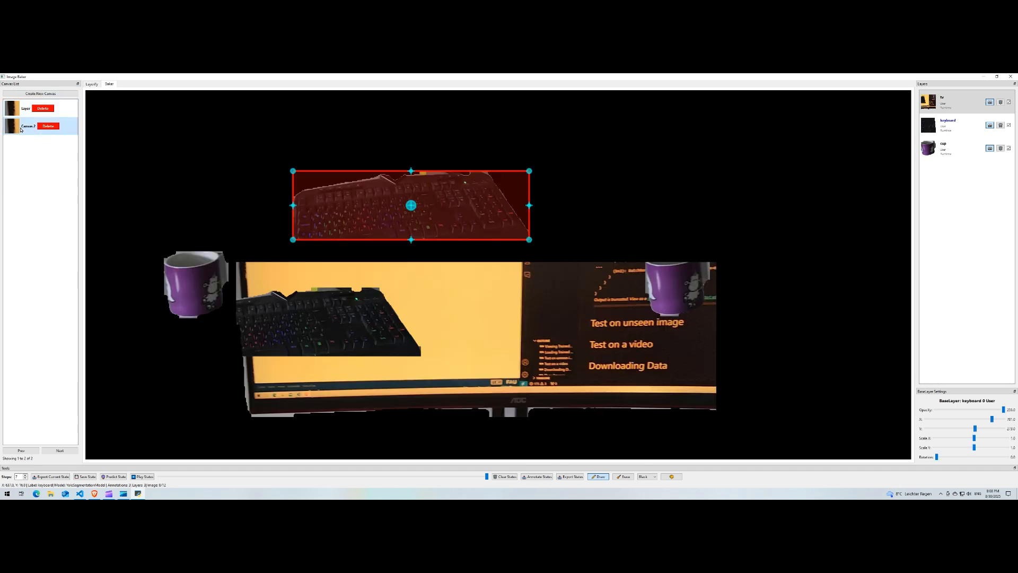
- Open veg_smiley.jpg in Layerify and delete its tv, keyboard and cup annotations
click(92, 85)
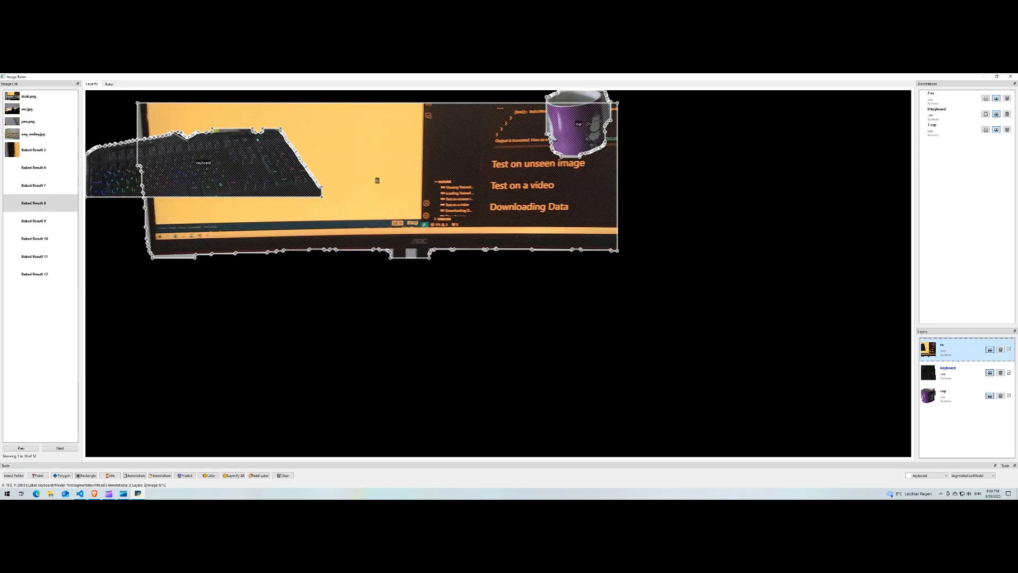
click(44, 139)
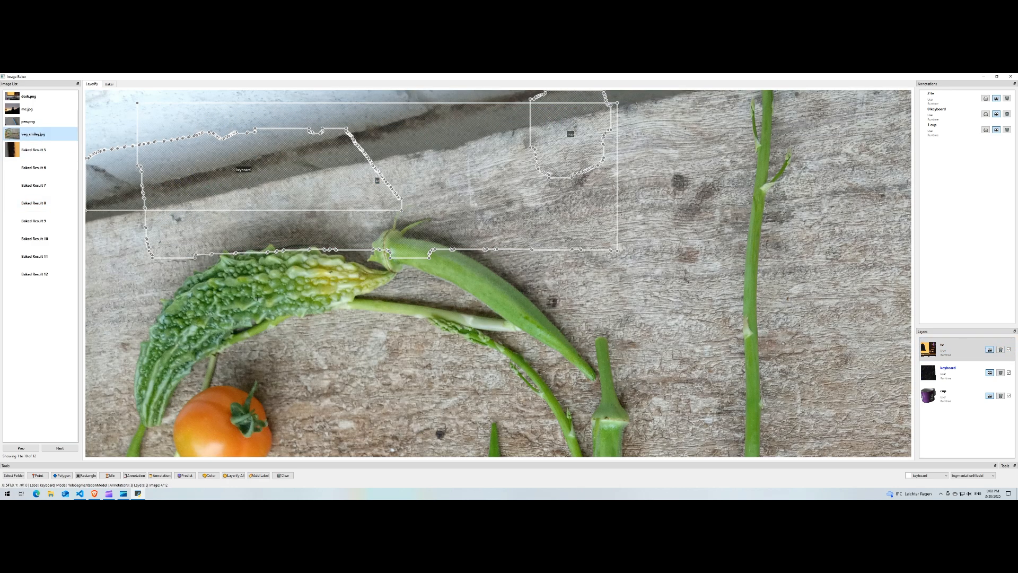
scroll(262, 298, down, 2)
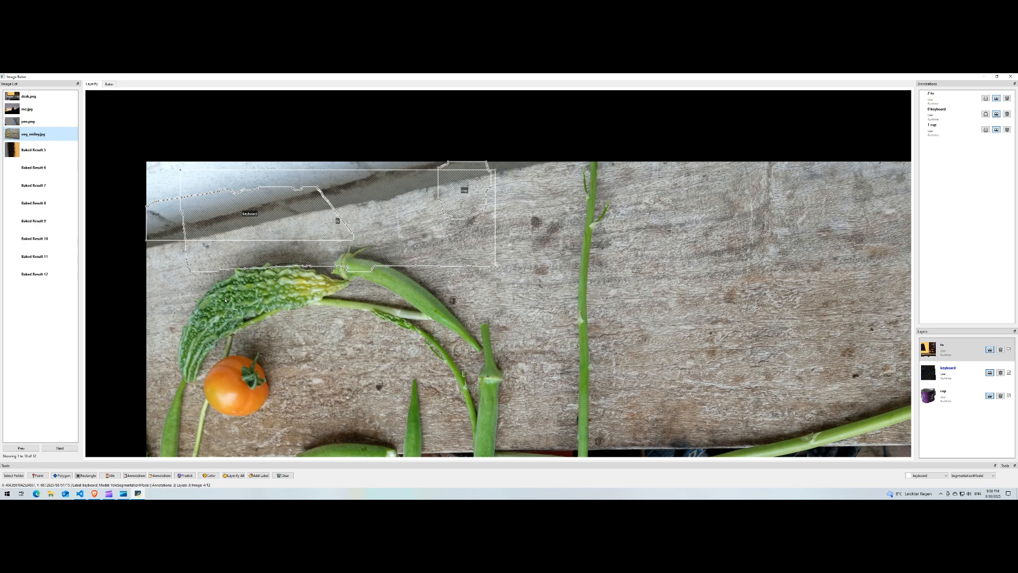
click(1007, 98)
click(1007, 98)
click(1007, 98)
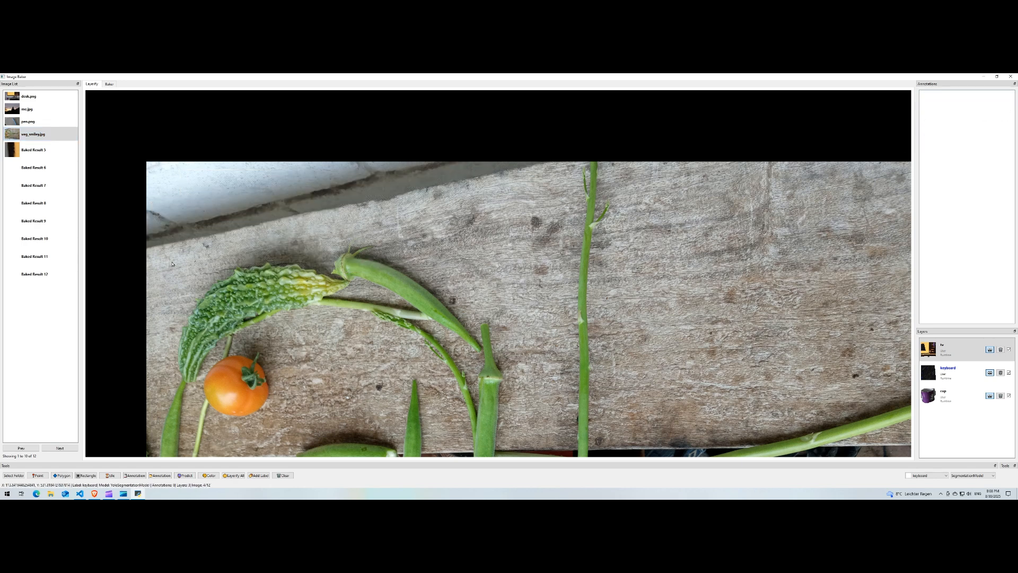
- Draw rectangle annotations around the tomato and the bitter gourd, and layerify all of them
click(81, 475)
drag(168, 329, 328, 445)
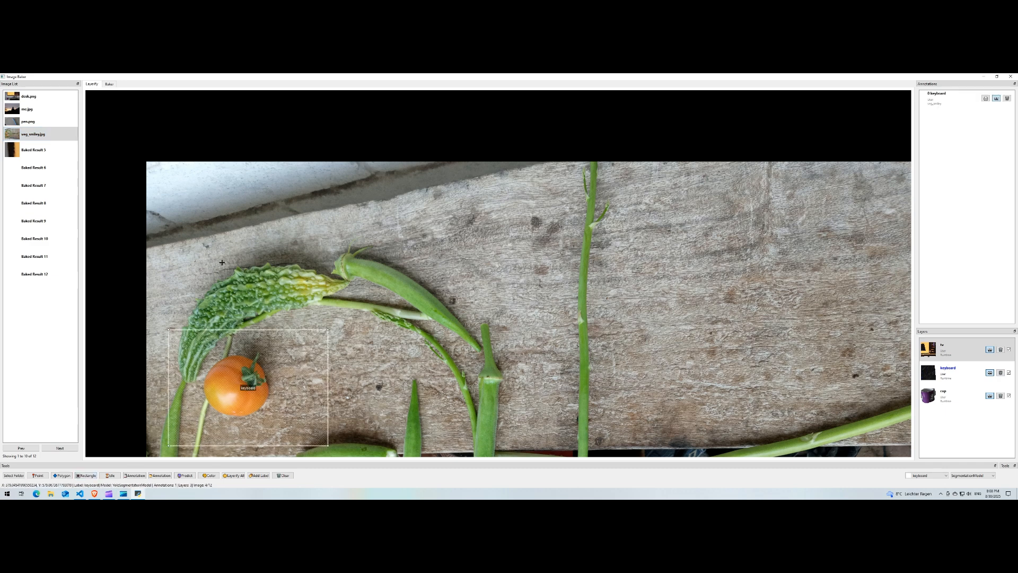
drag(221, 258, 405, 322)
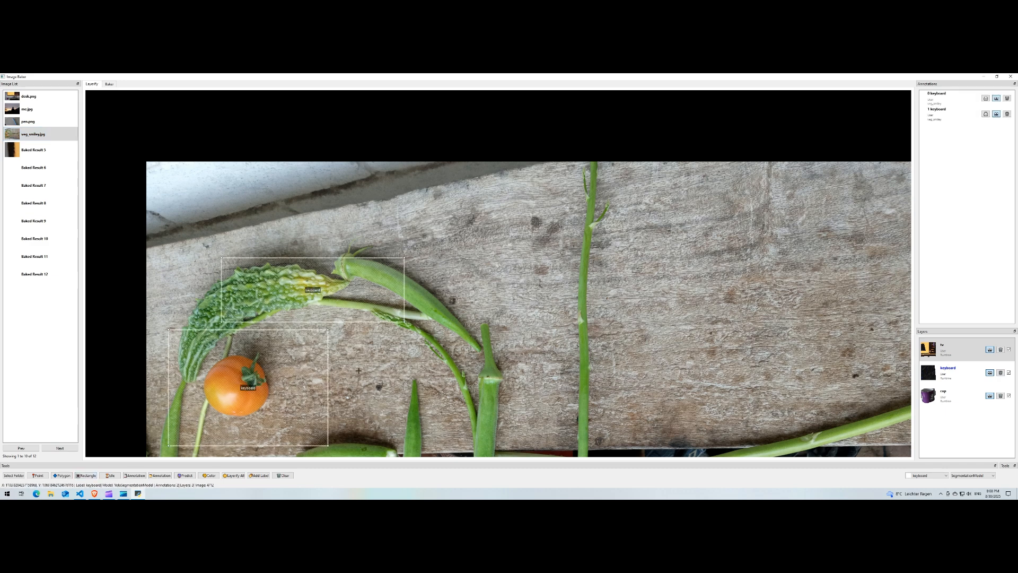
click(230, 475)
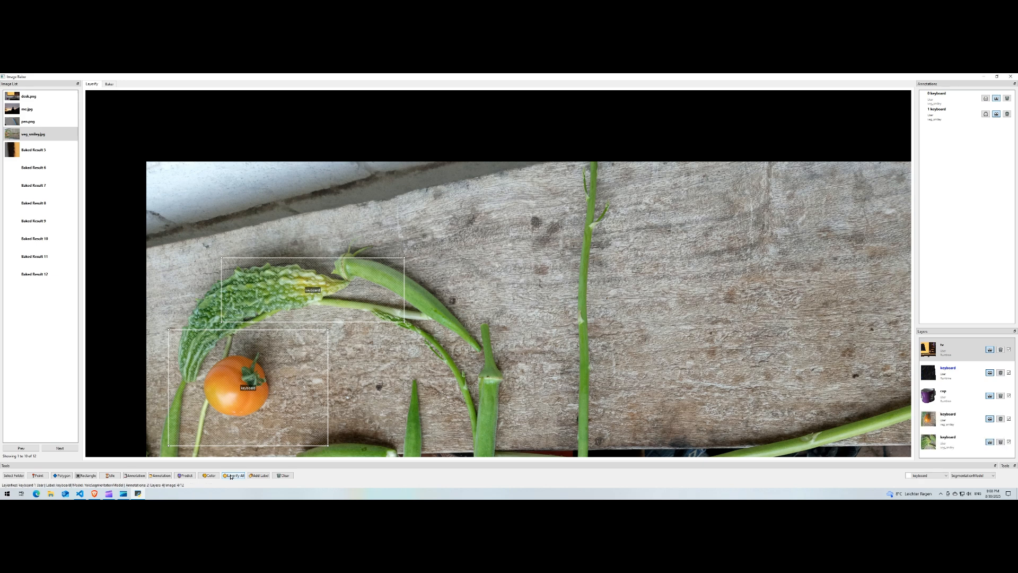
- Open the second canvas in Baker and move its new image layers away from the upper-left corner
click(110, 84)
click(63, 128)
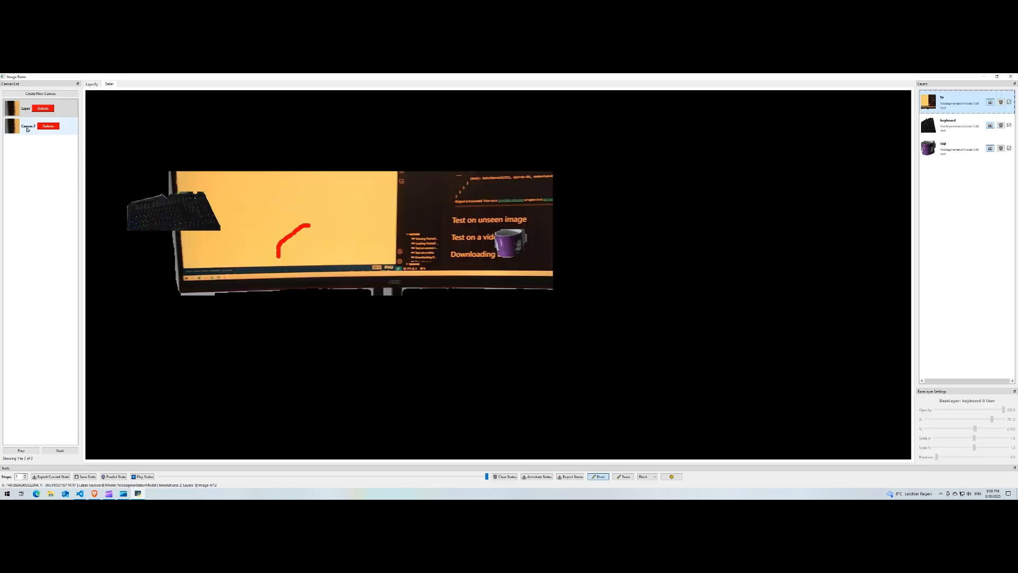
drag(248, 152, 588, 287)
drag(207, 178, 358, 349)
- Clear all annotations and layers in Layerify, and check the second canvas in Baker
click(92, 84)
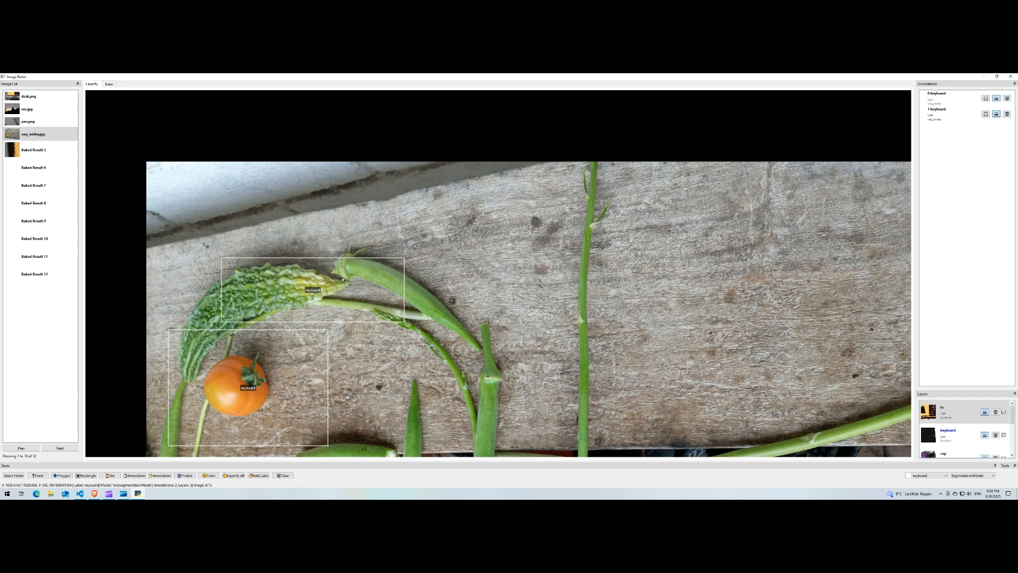
click(284, 476)
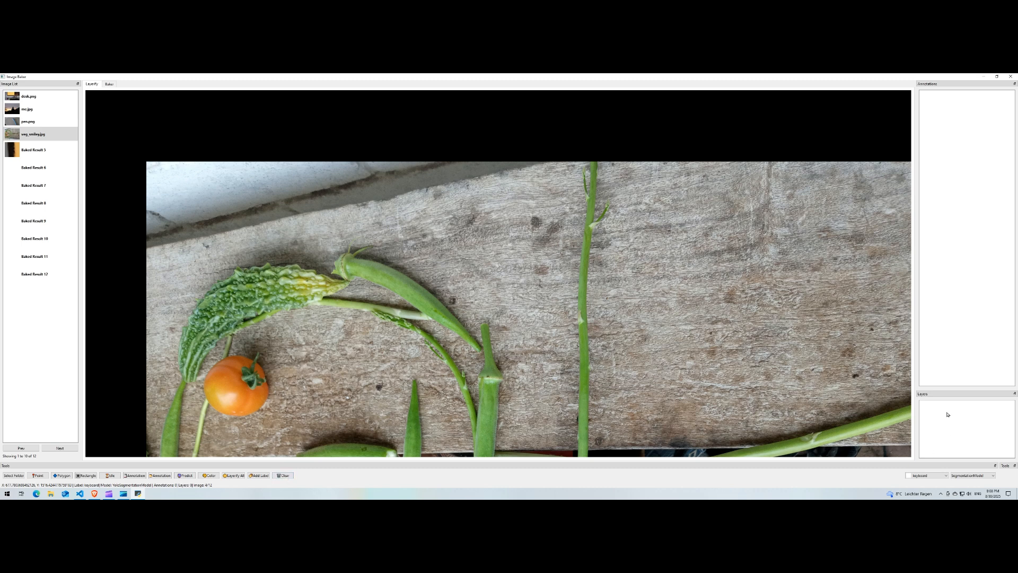
click(109, 83)
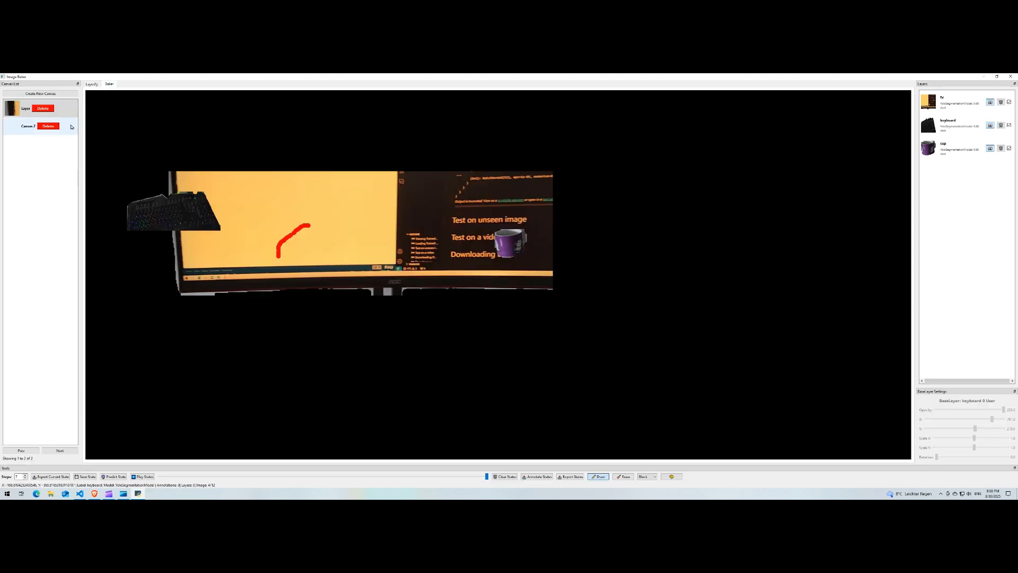
click(23, 127)
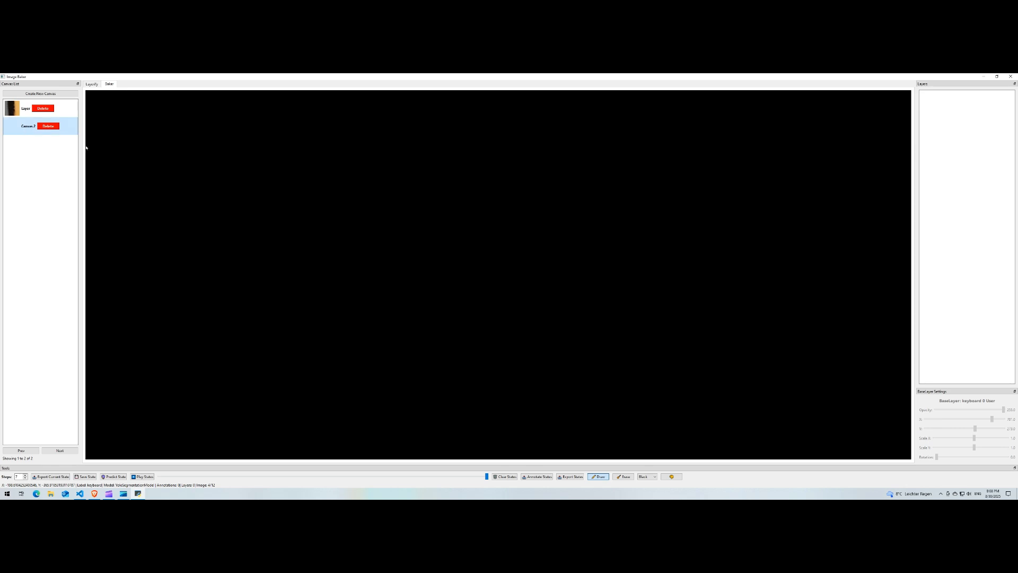
- Move the keyboard to the middle of the monitor on the first canvas, and inspect Baked Result 14 in Layerify
click(21, 113)
drag(202, 215, 266, 259)
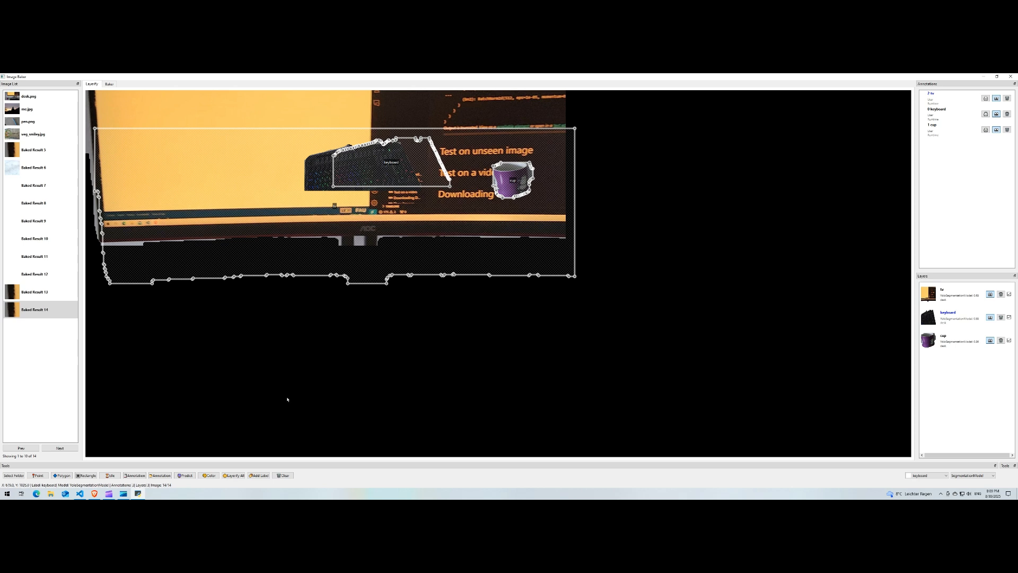
click(108, 83)
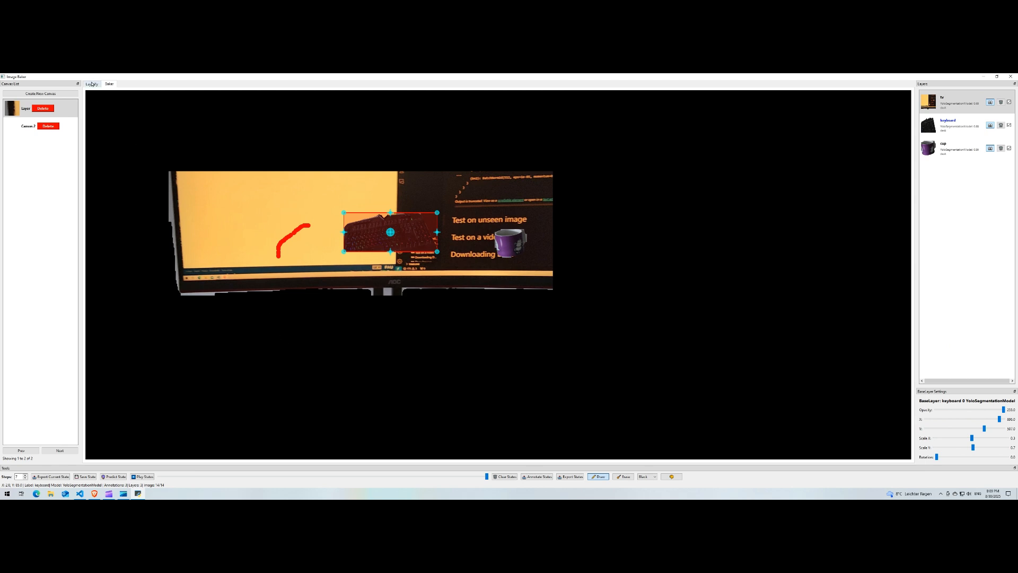
click(92, 84)
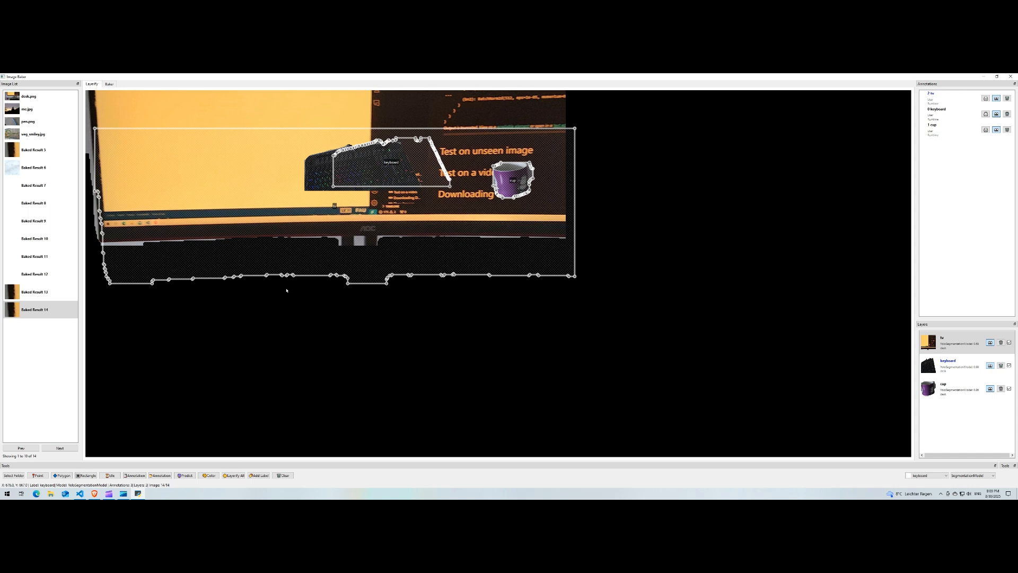
- Return to the first Baker canvas and move the keyboard to the monitor's lower-left area over the red stroke
click(109, 84)
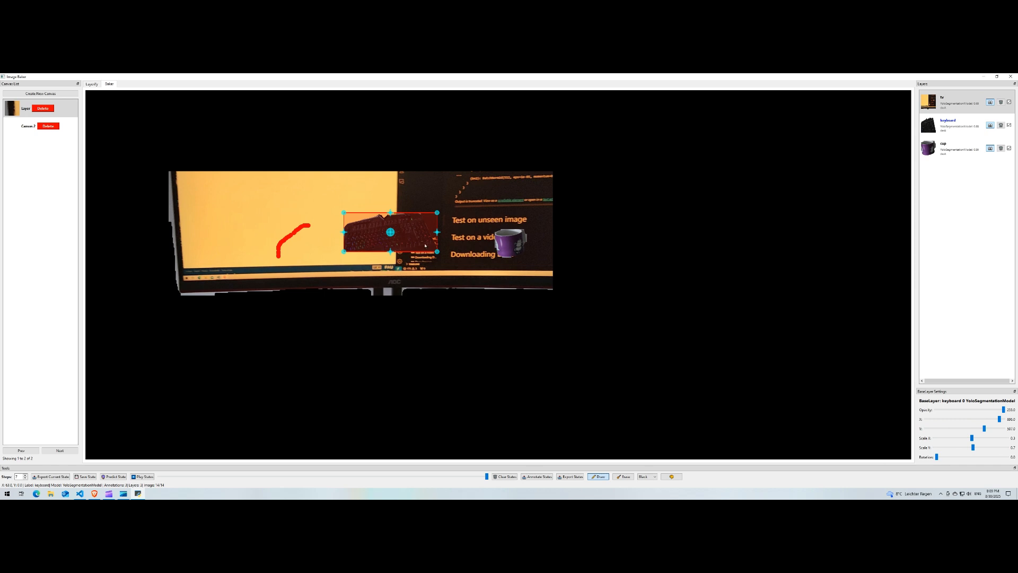
drag(421, 243, 291, 267)
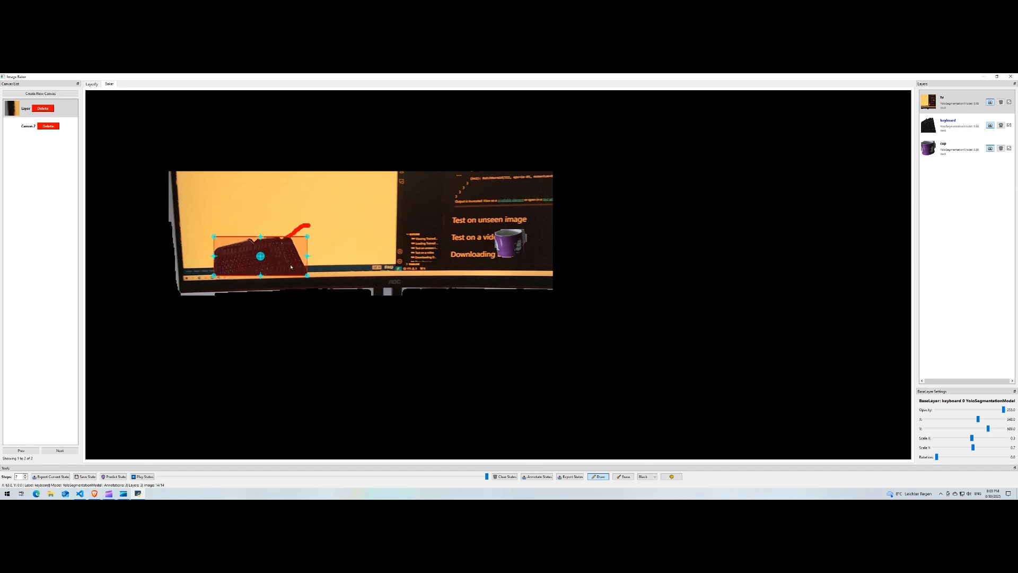